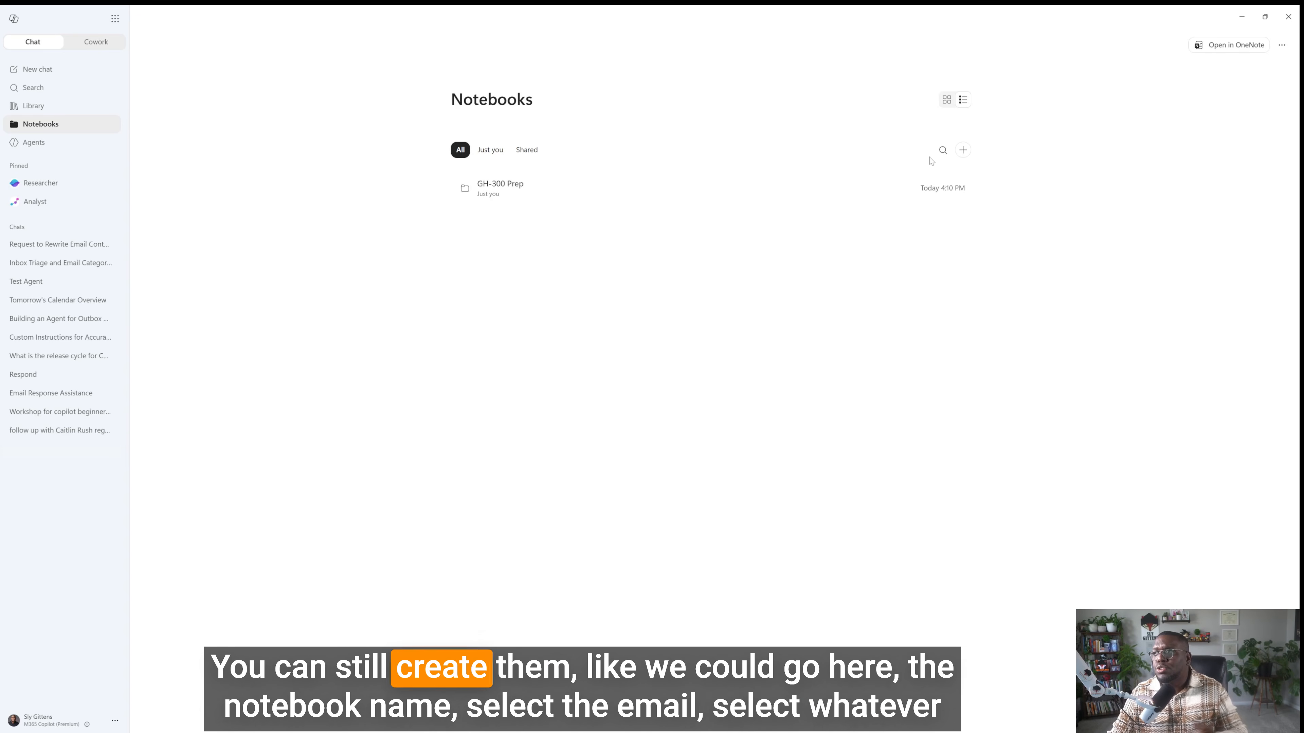
left_click(963, 150)
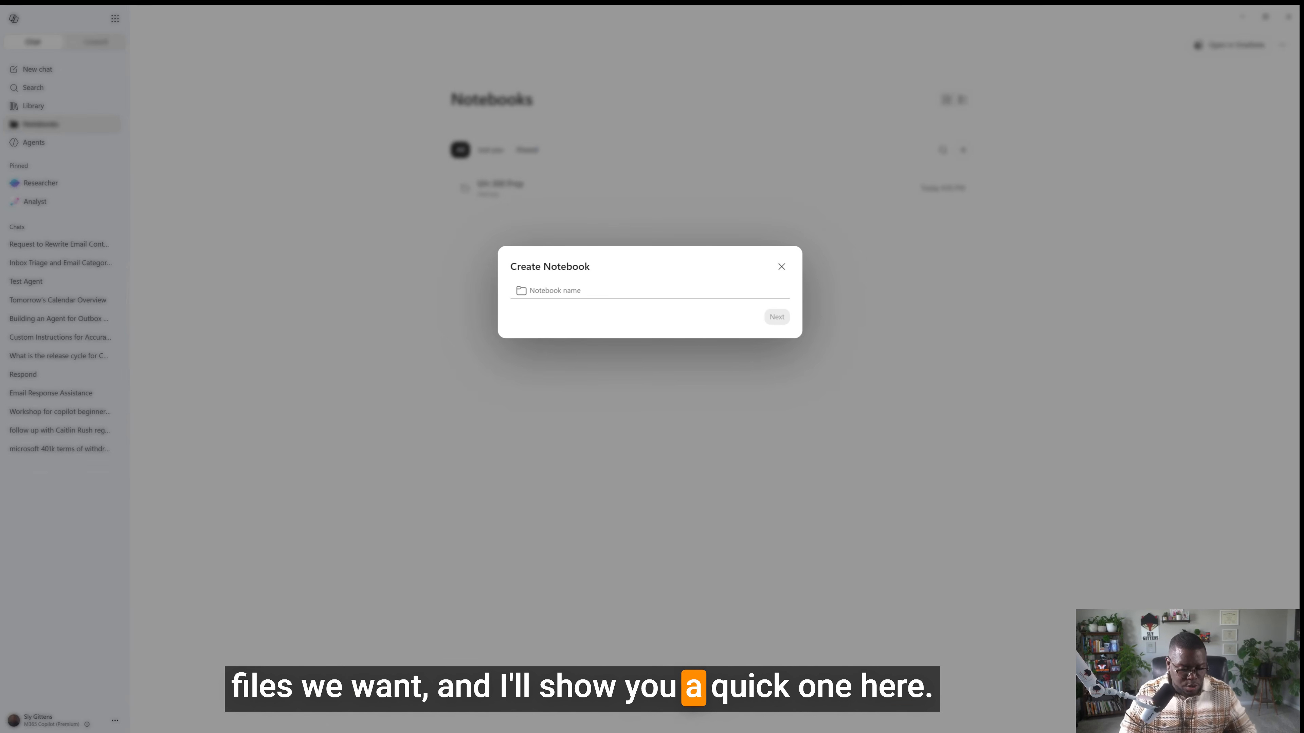
type("Tes")
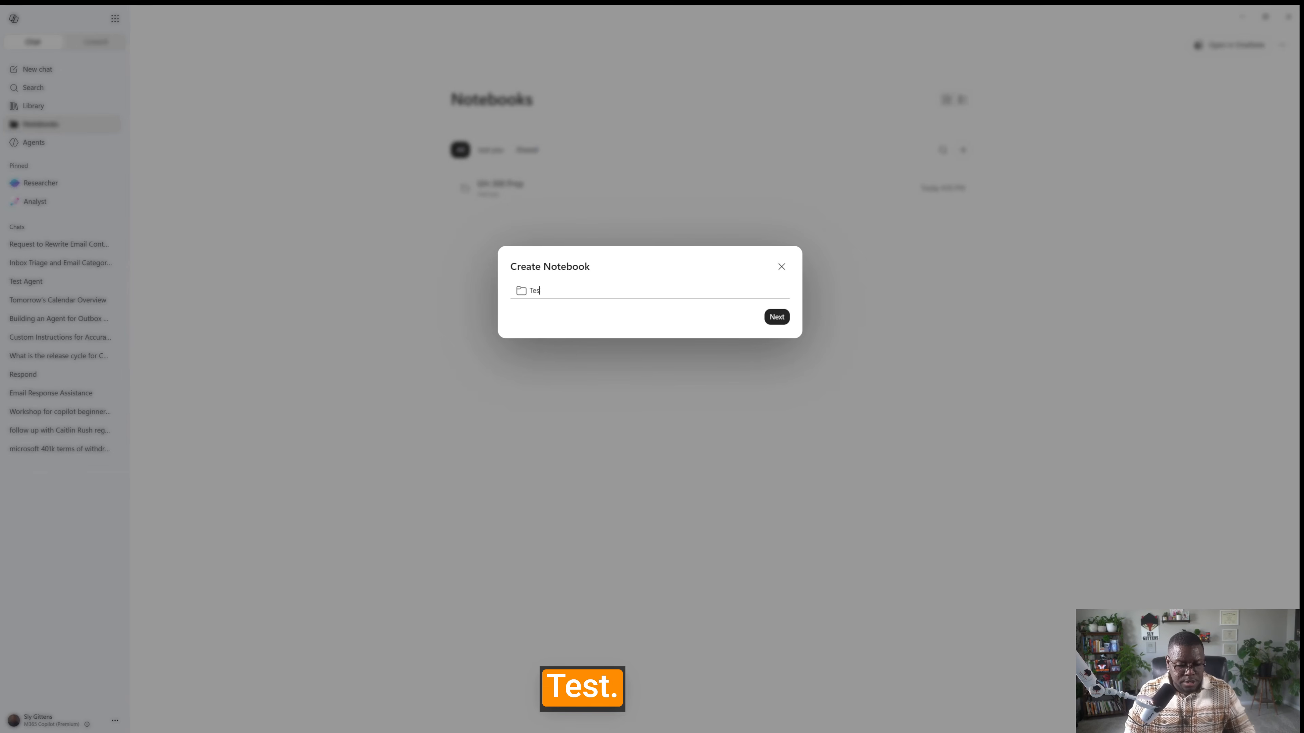
type("t")
key("Return")
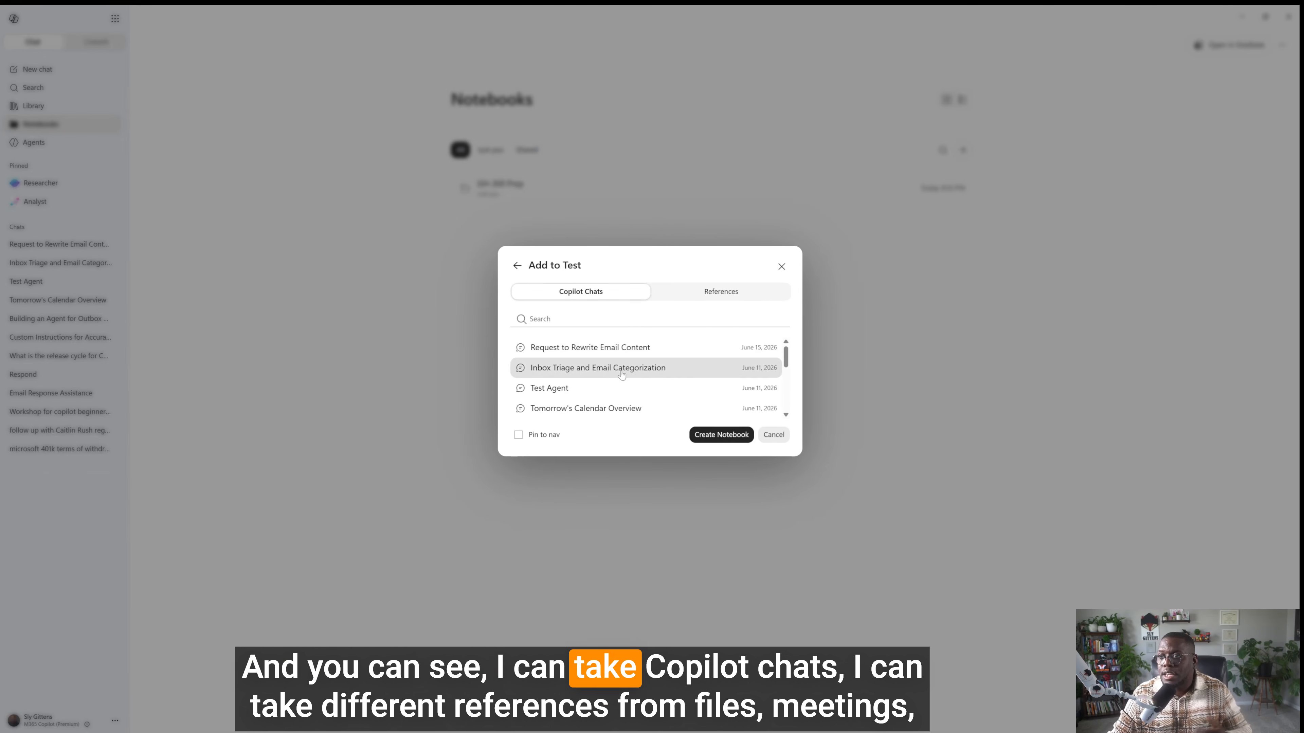
left_click(705, 294)
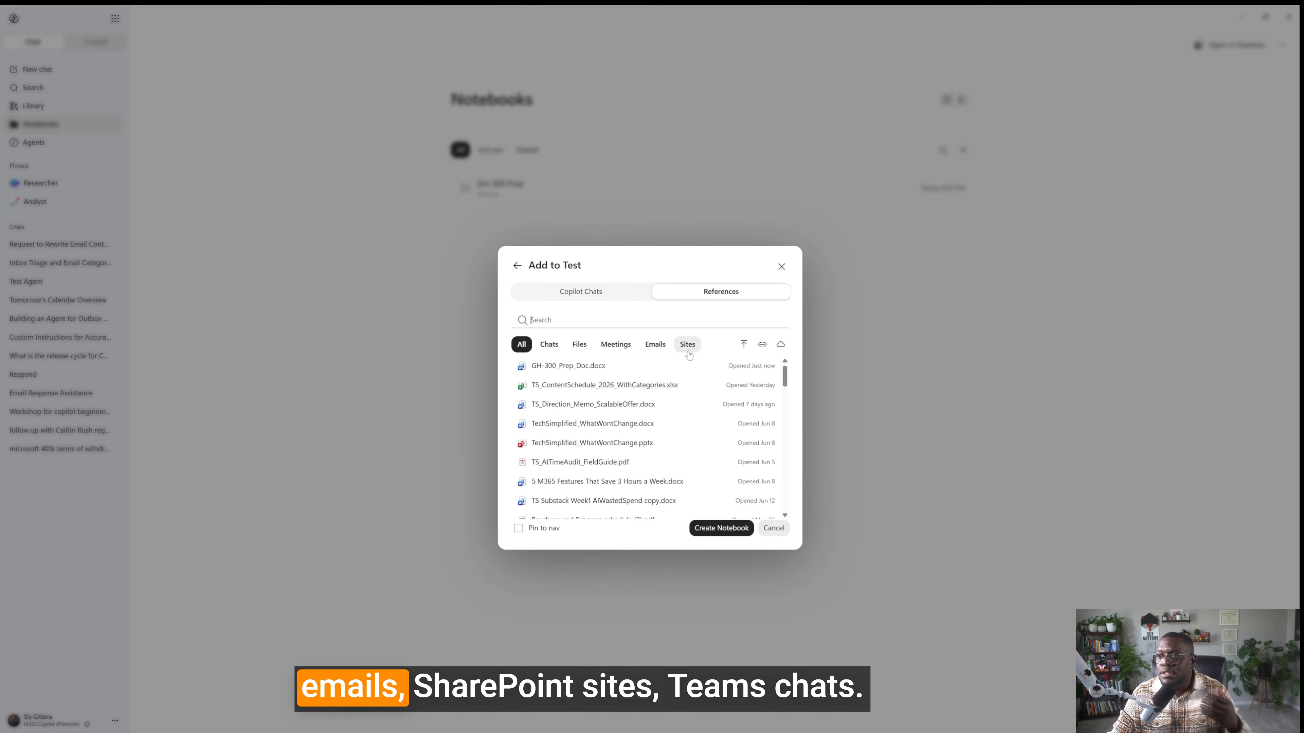
left_click(549, 344)
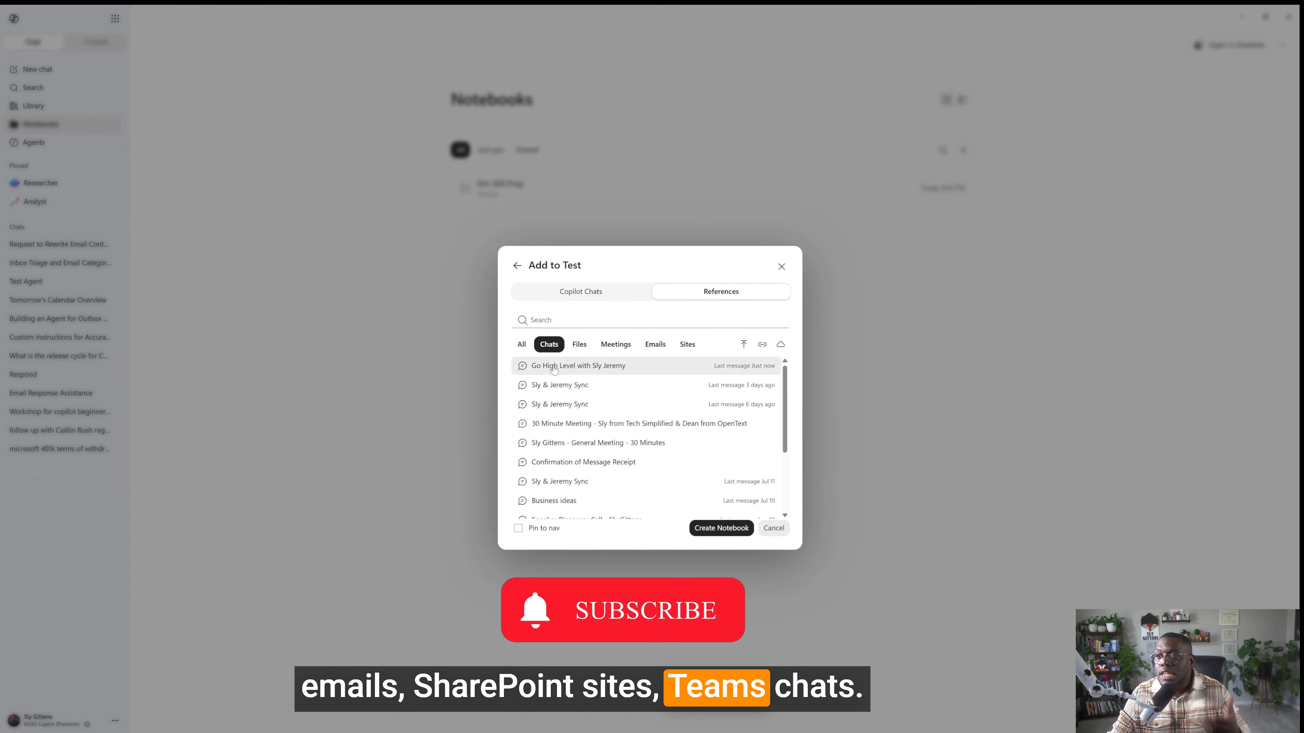
left_click(780, 267)
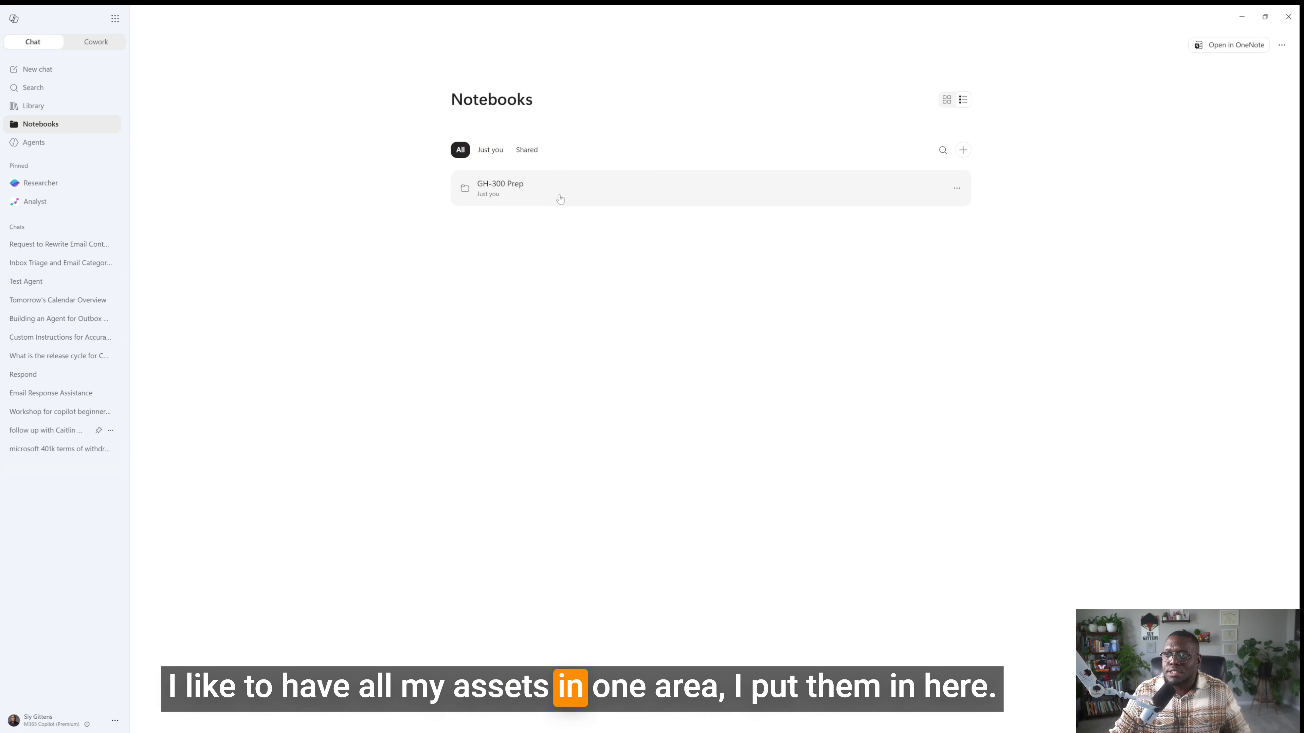
- Switch to OneNote and generate a mind map from the GH-300 Prep Copilot notebook
key("alt+Tab")
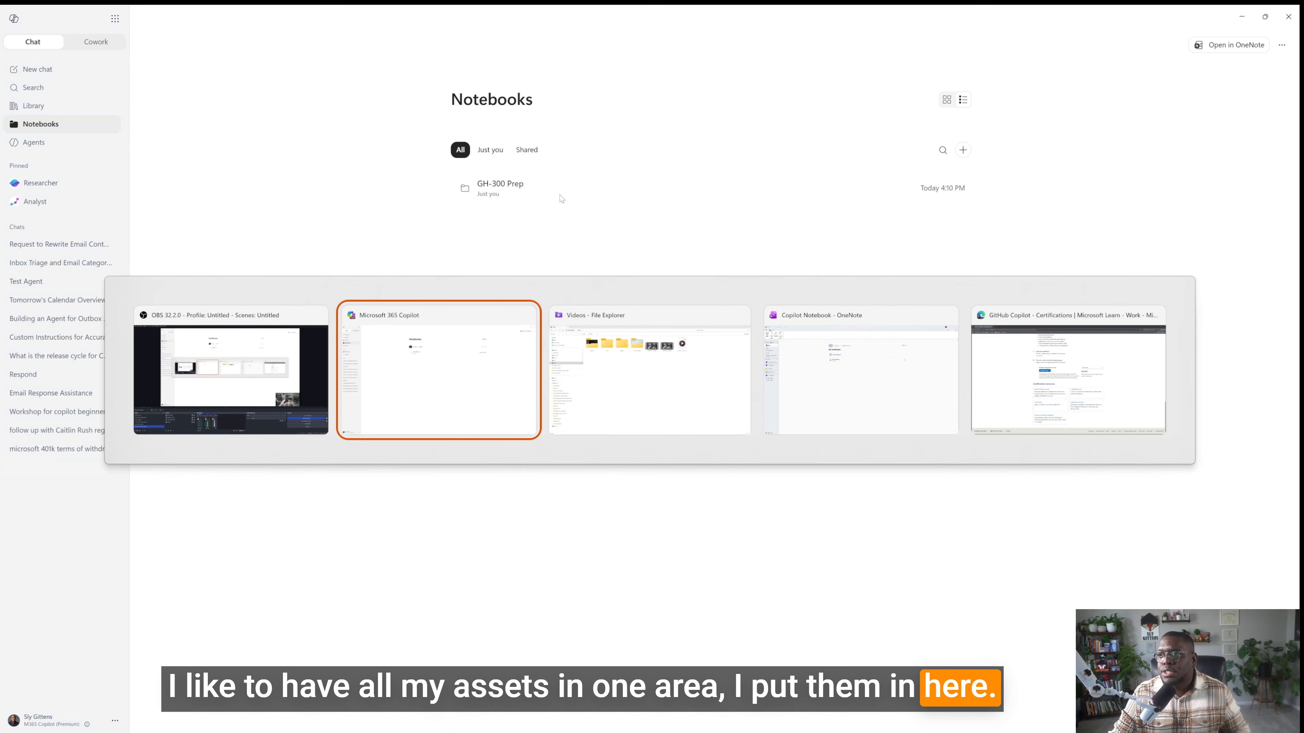
key("alt+Tab")
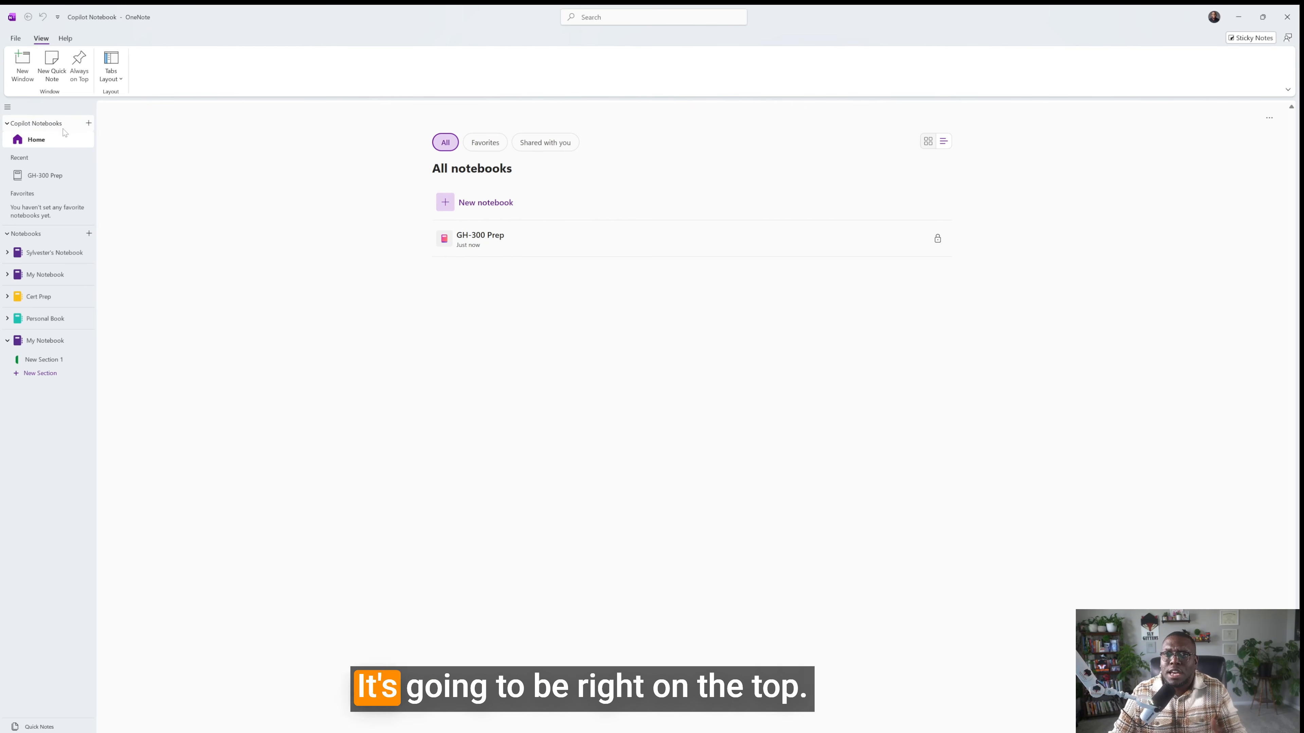
left_click(88, 123)
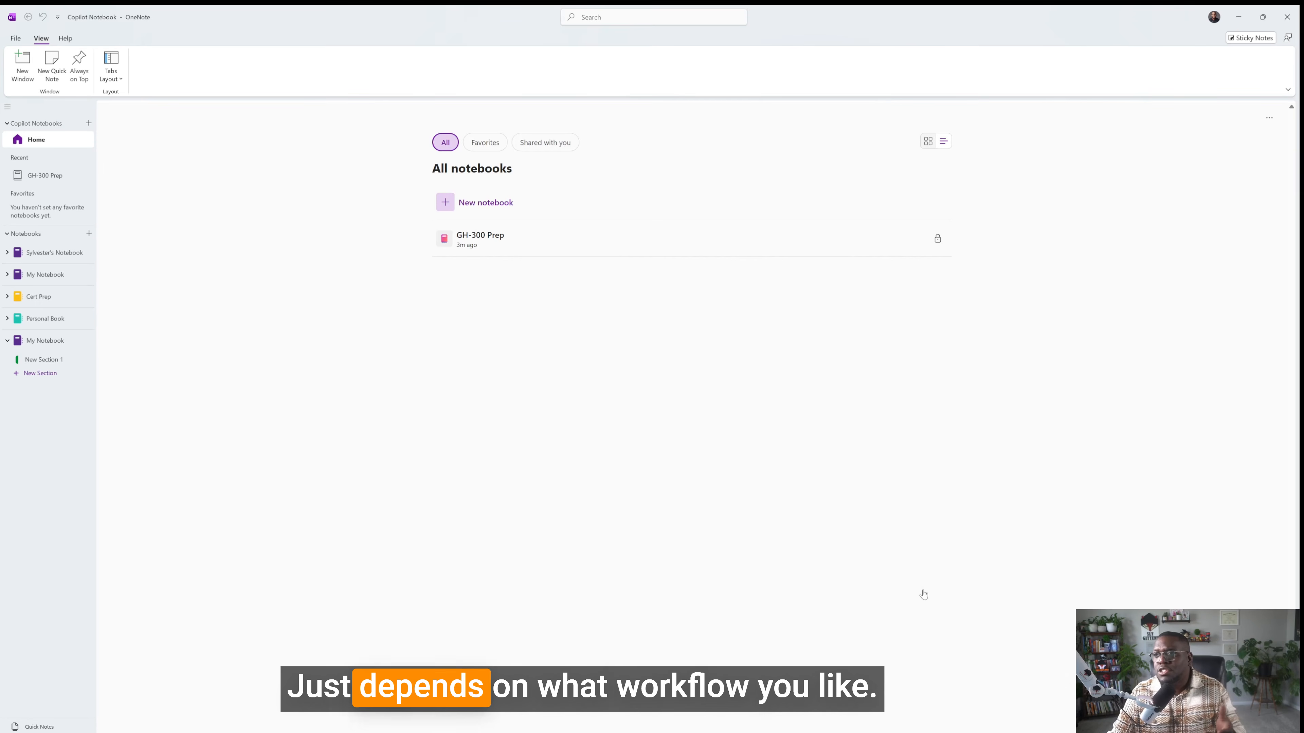
left_click(921, 596)
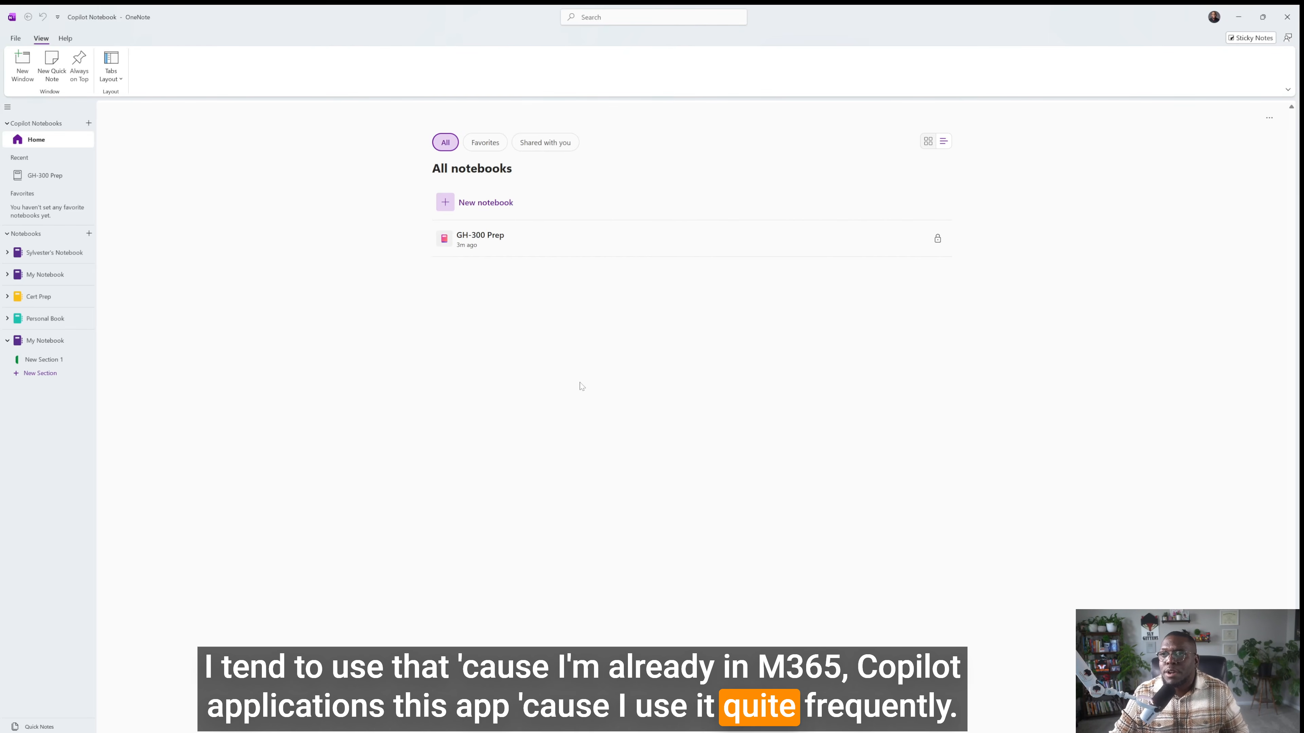
left_click(555, 245)
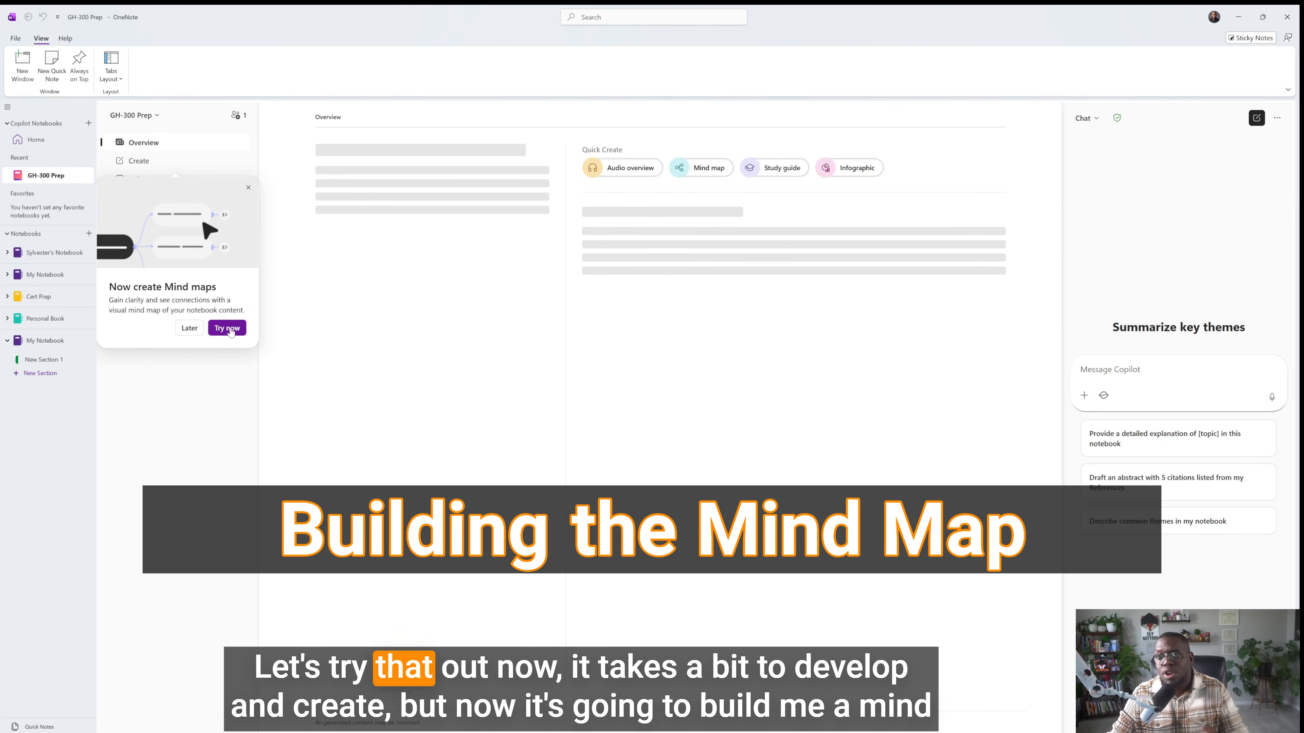
left_click(226, 328)
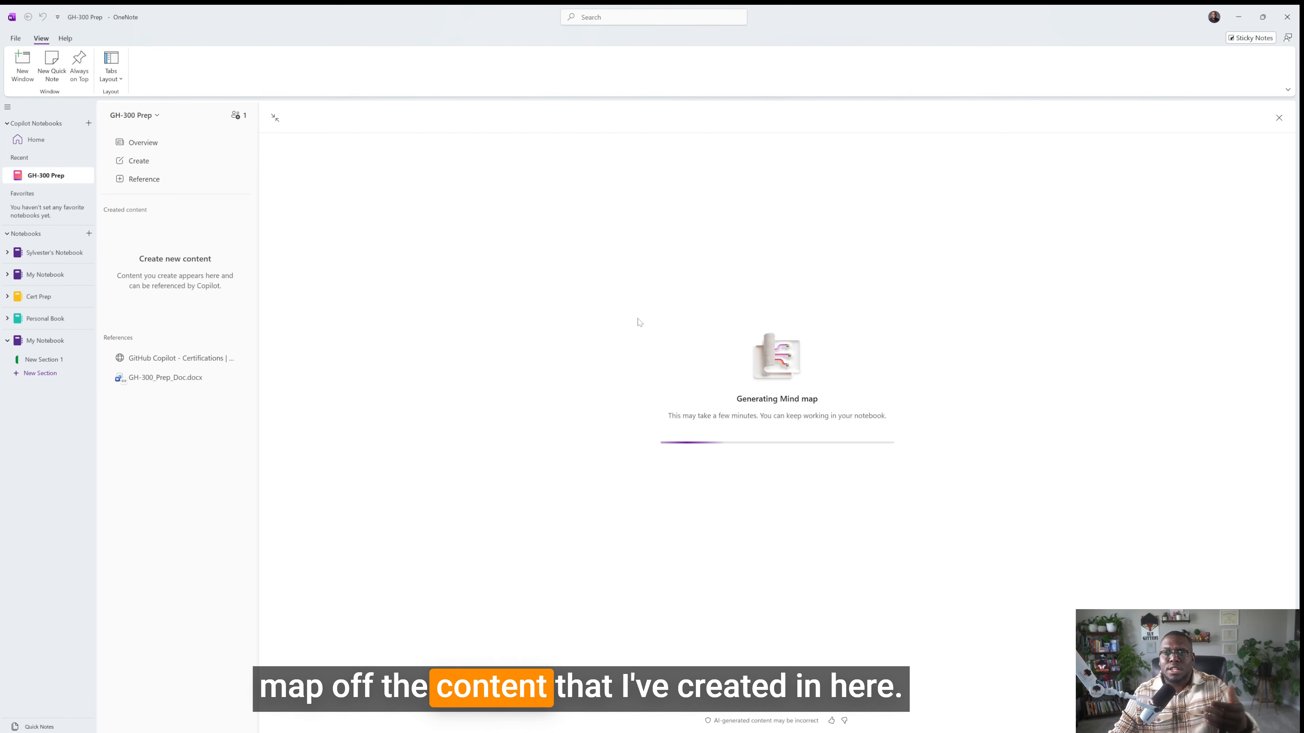
- Review the notebook's overview and ask Copilot "What is the cert about" in the notebook chat
left_click(132, 143)
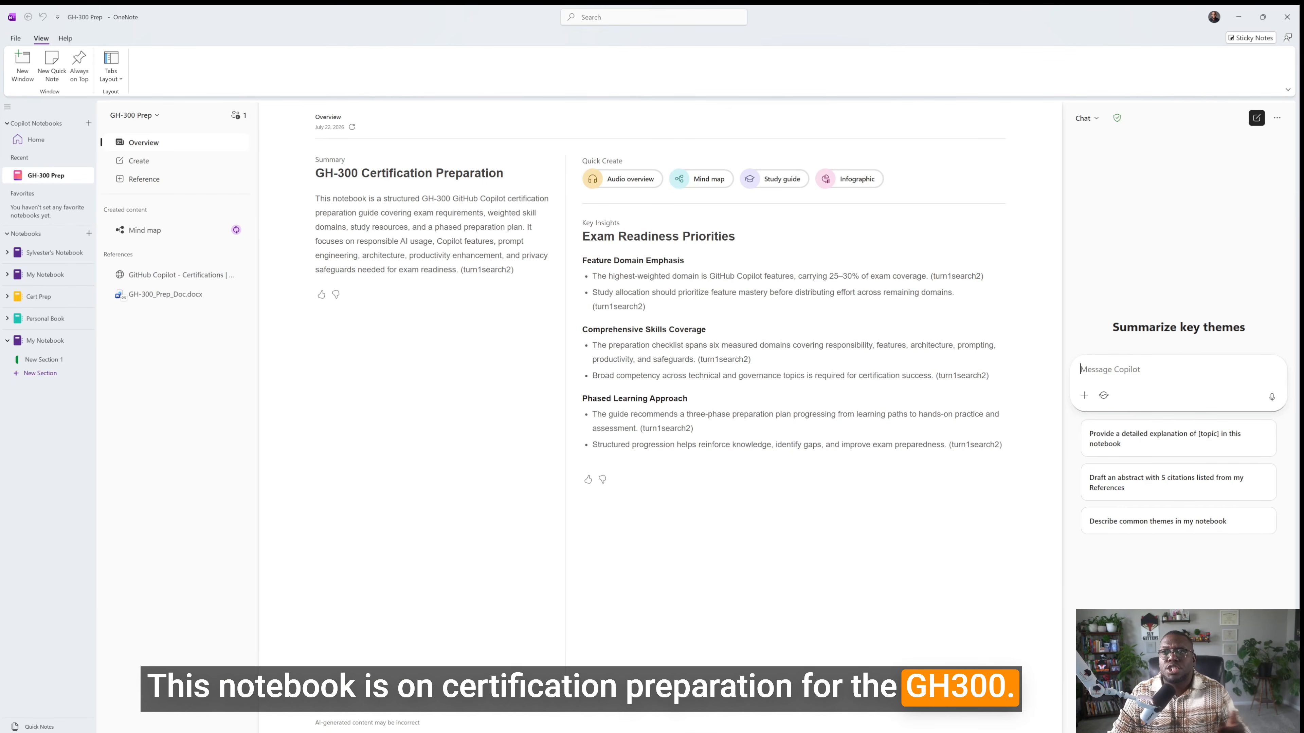
left_click_drag(344, 212, 482, 255)
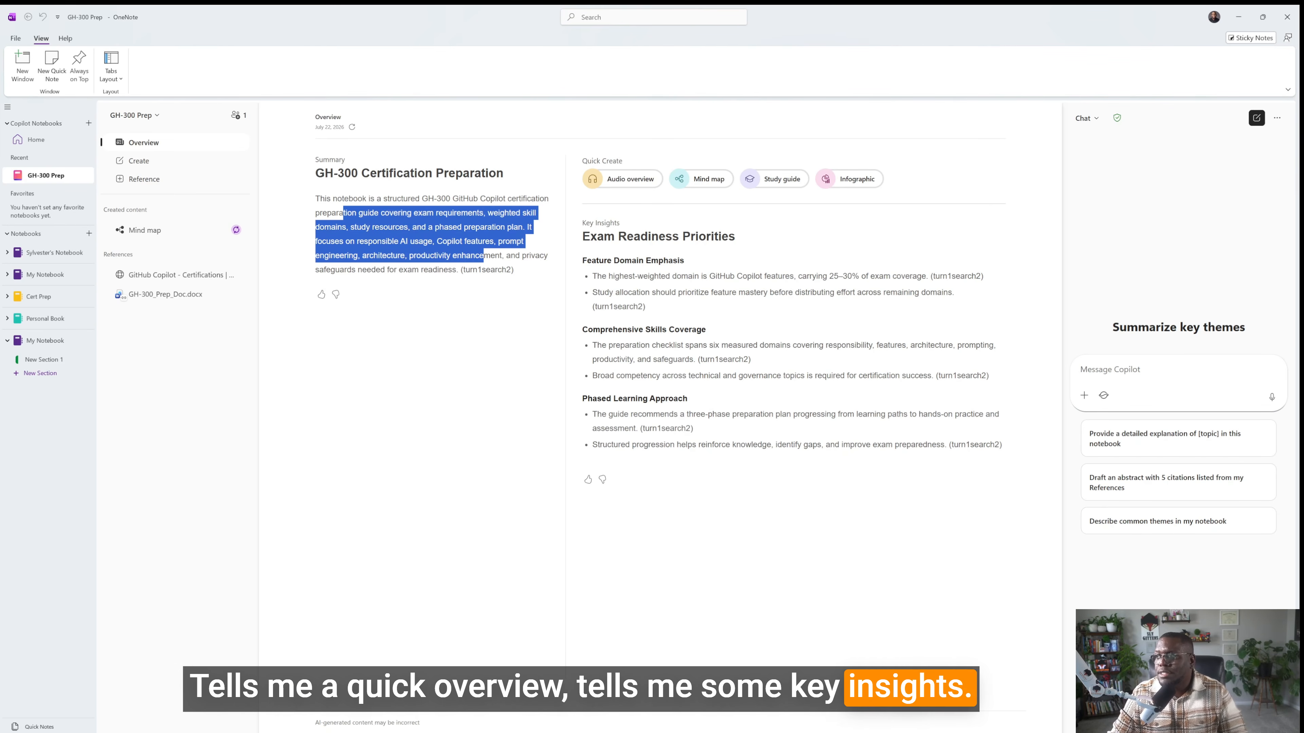
left_click(1095, 121)
left_click(1084, 395)
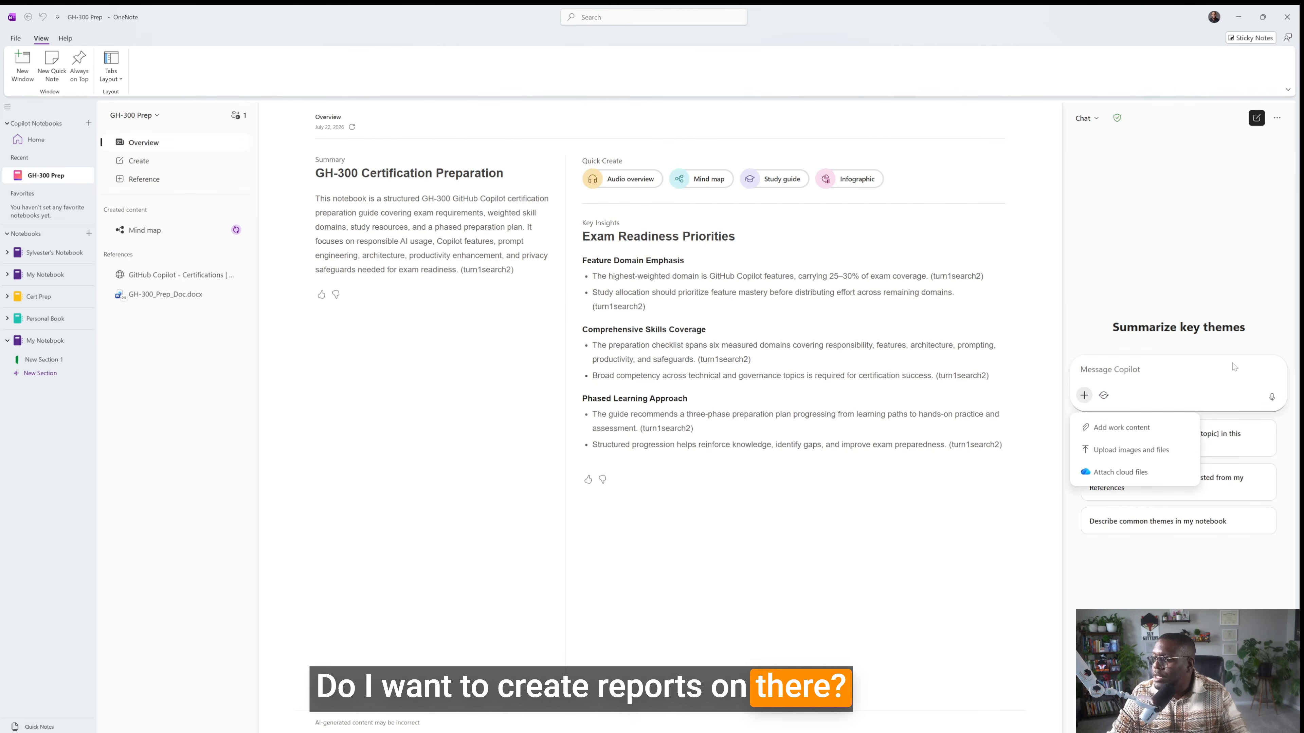
left_click(1150, 367)
type("WHat is the")
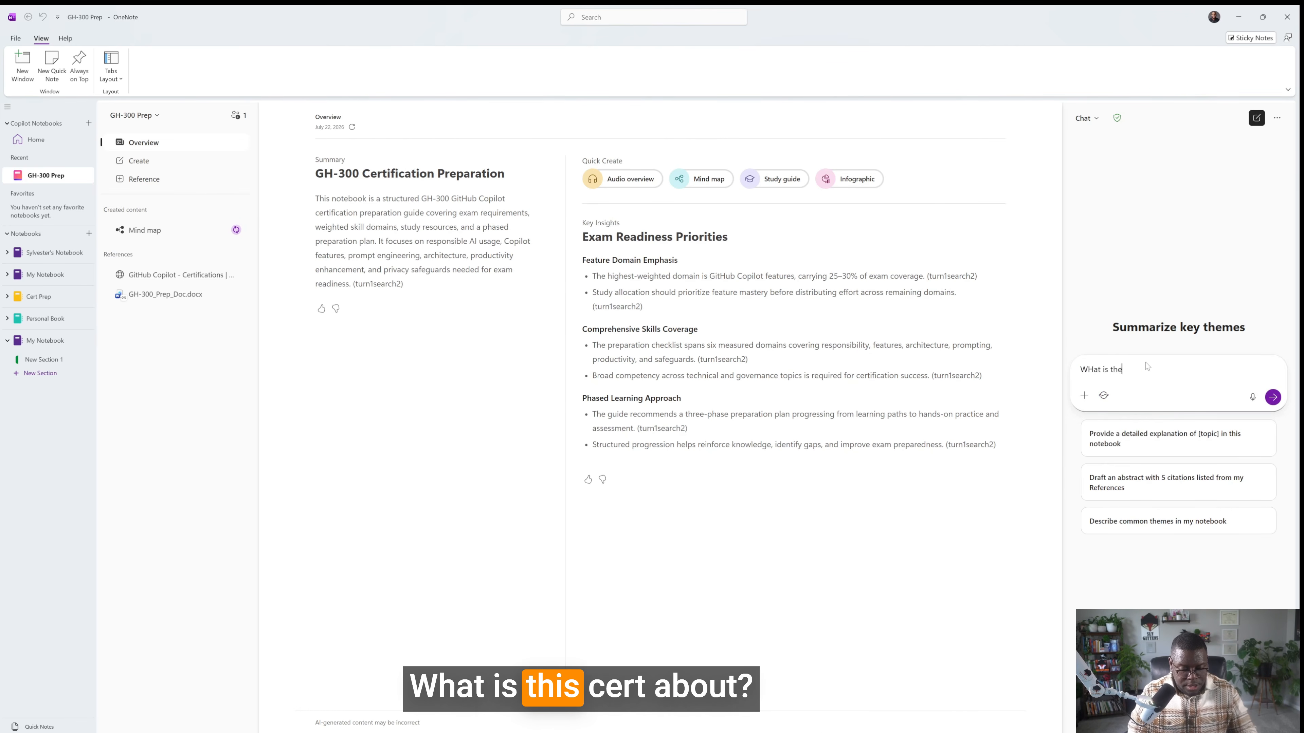
type(" cert about")
key("Return")
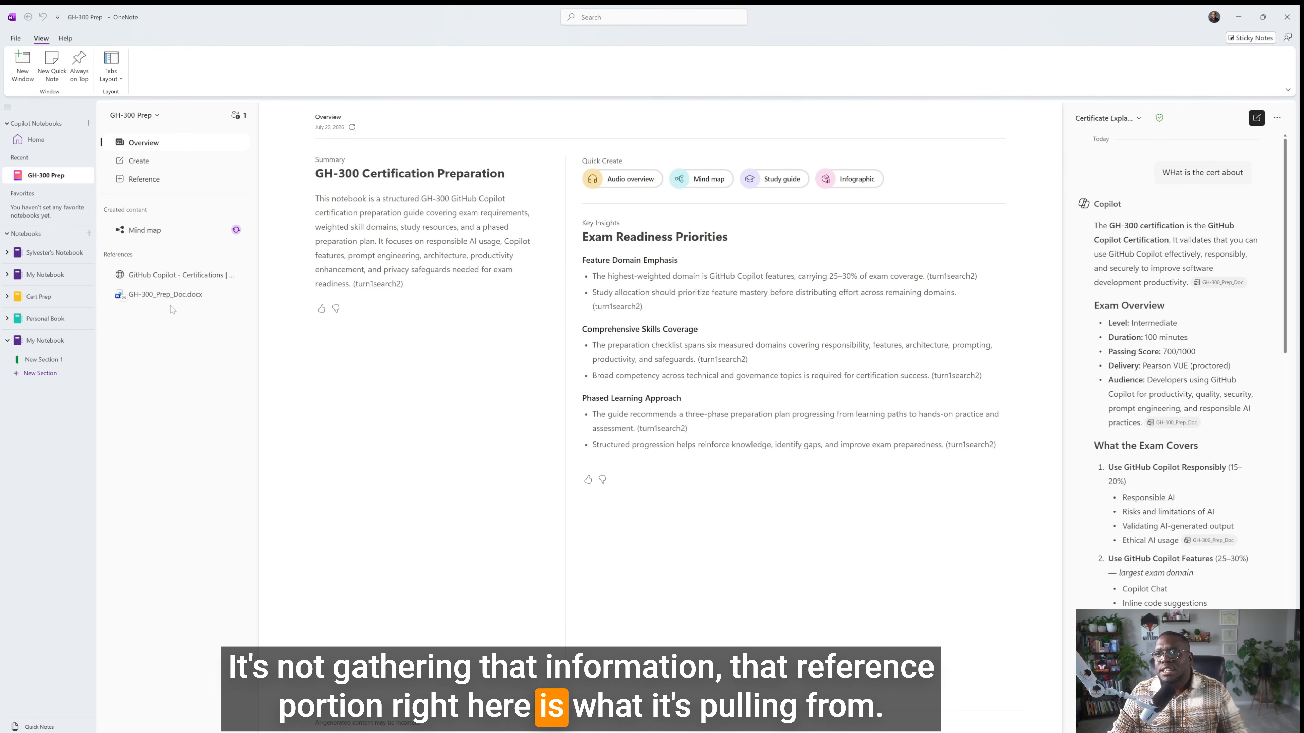
scroll(1203, 306, "down", 15)
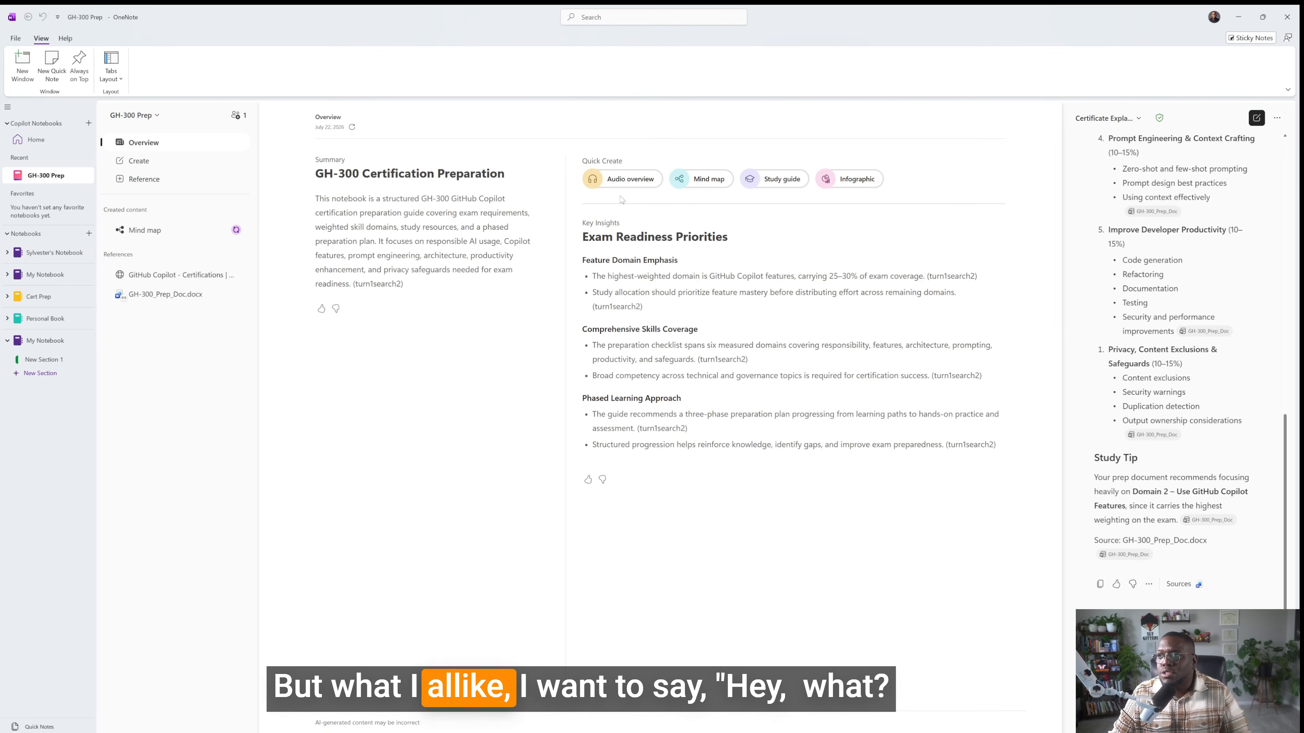
- Generate a longer audio overview instructed to "Focus on what I need to prepare for the exam", noting the cert is planned in 2 weeks
left_click(624, 180)
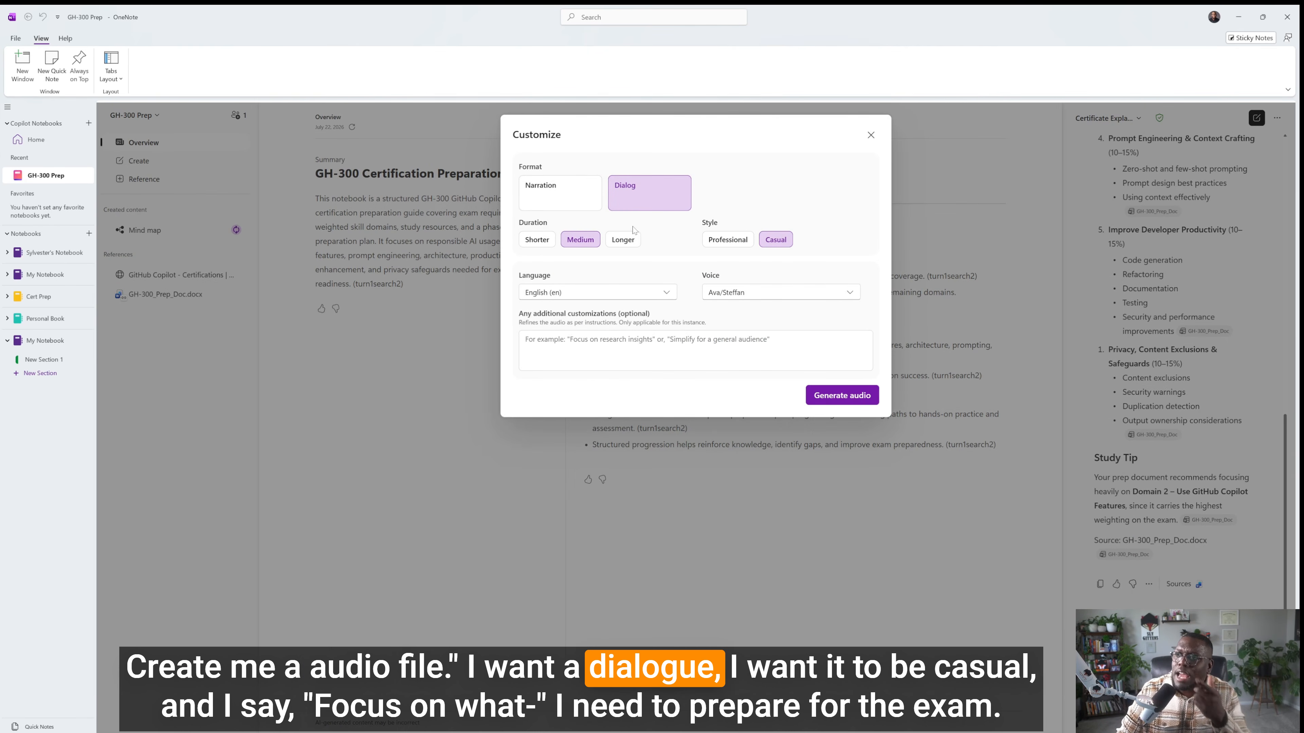
left_click(633, 239)
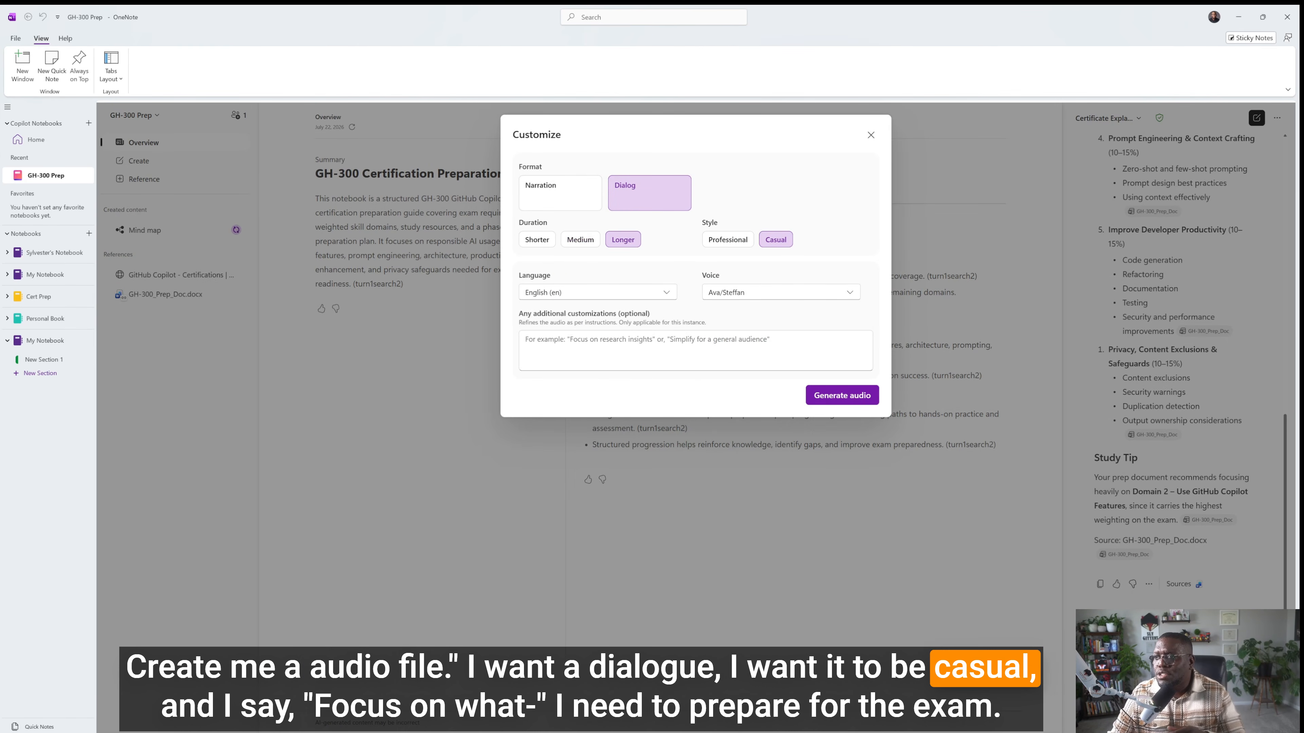
left_click(696, 350)
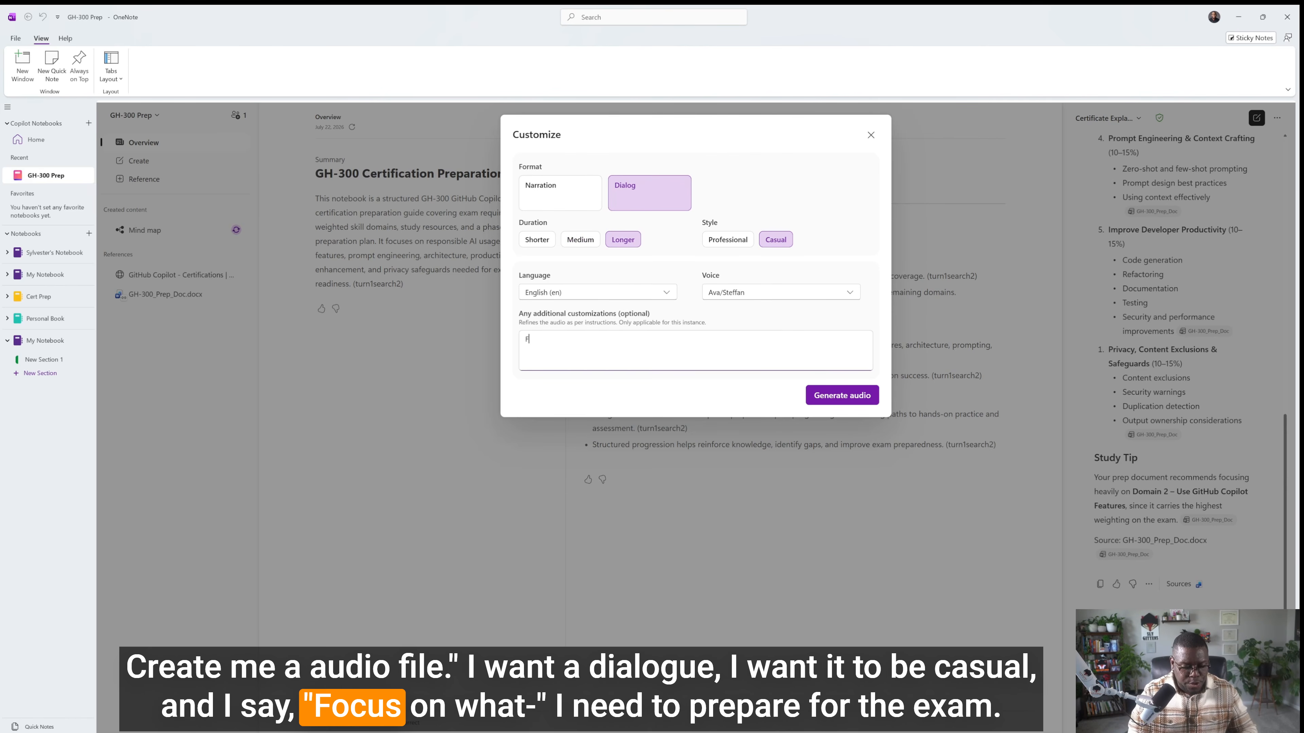
type("Focus on what I need")
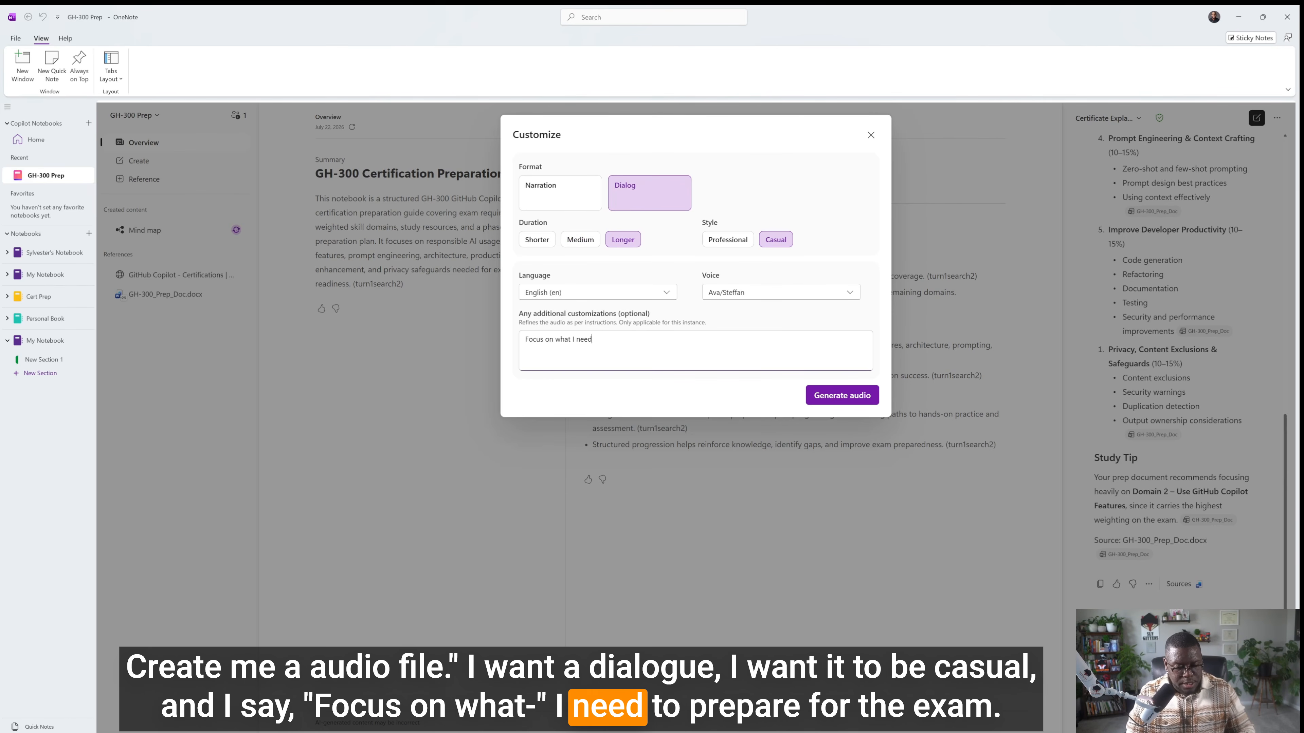
type(" to prepare for th")
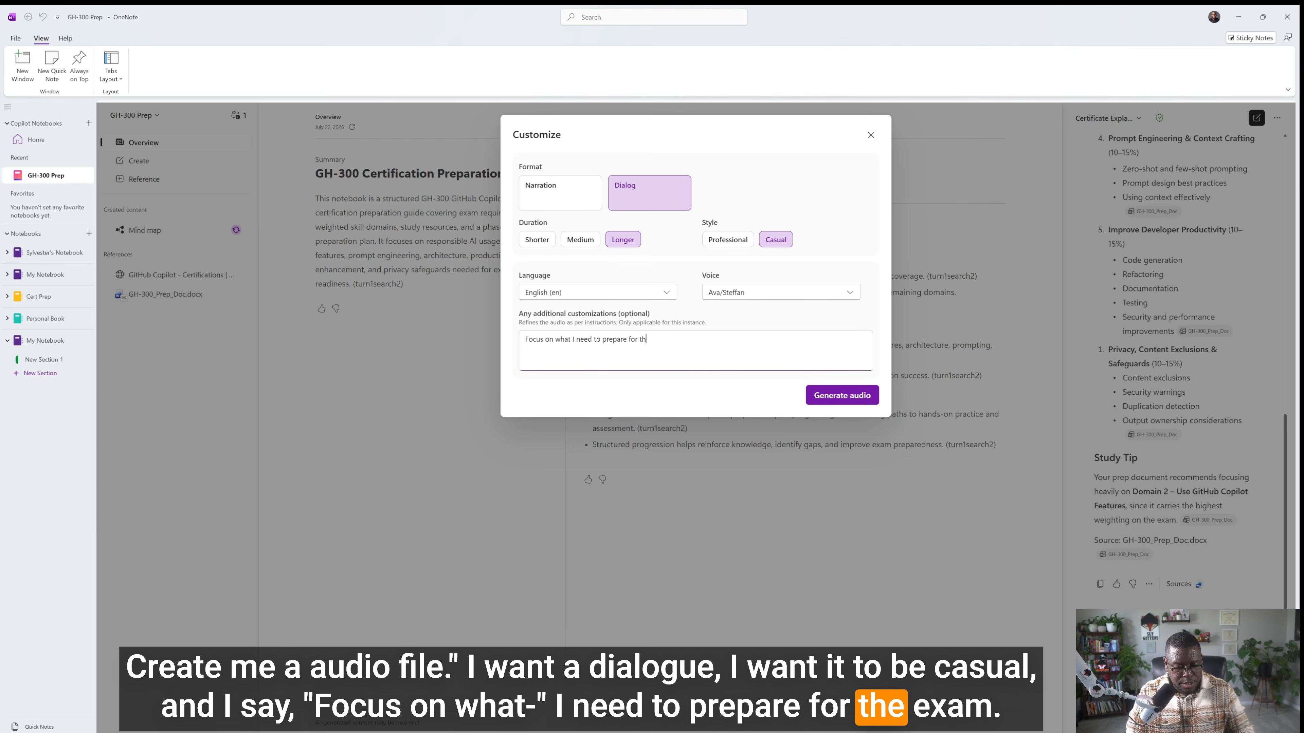
type("e exam. I am planning to this cer")
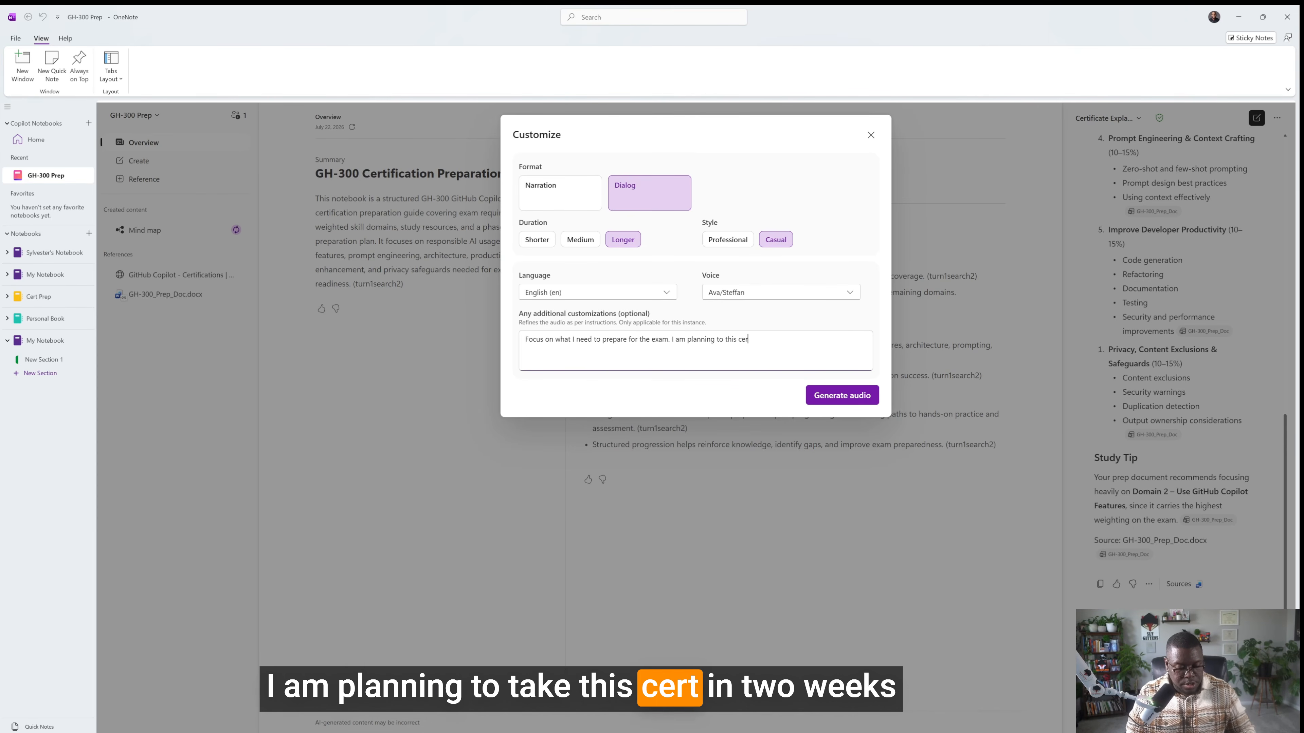
type("t in 2")
left_click(833, 395)
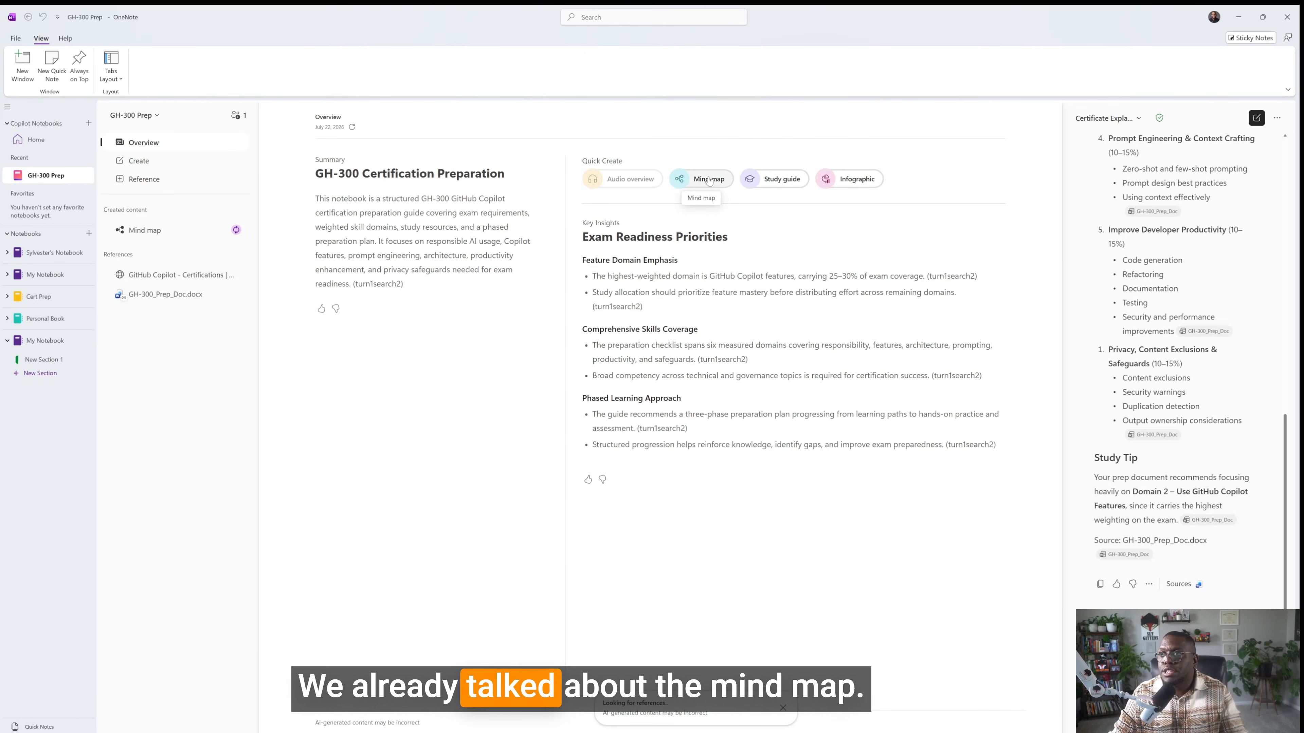
- Create a study guide with Summary, Topic pages, Flashcards, Quiz and Matching, keeping all suggested topics
left_click(779, 180)
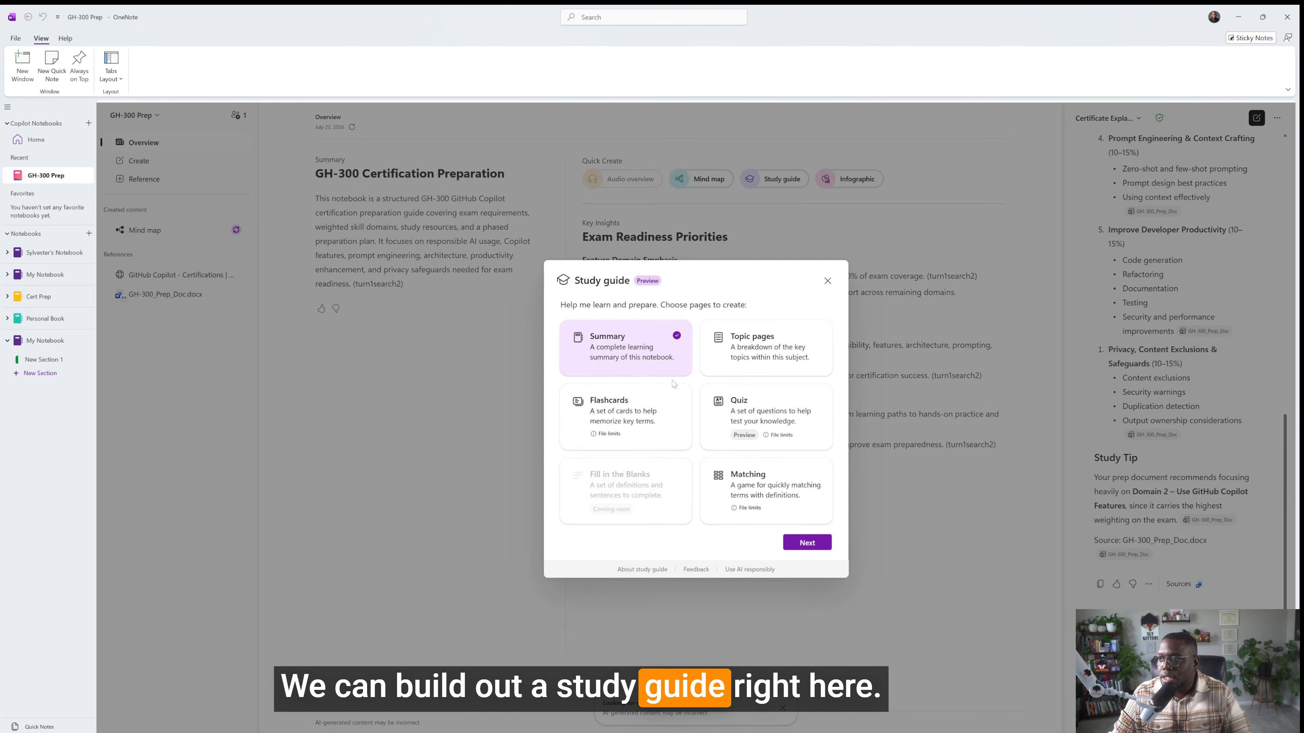
left_click(776, 419)
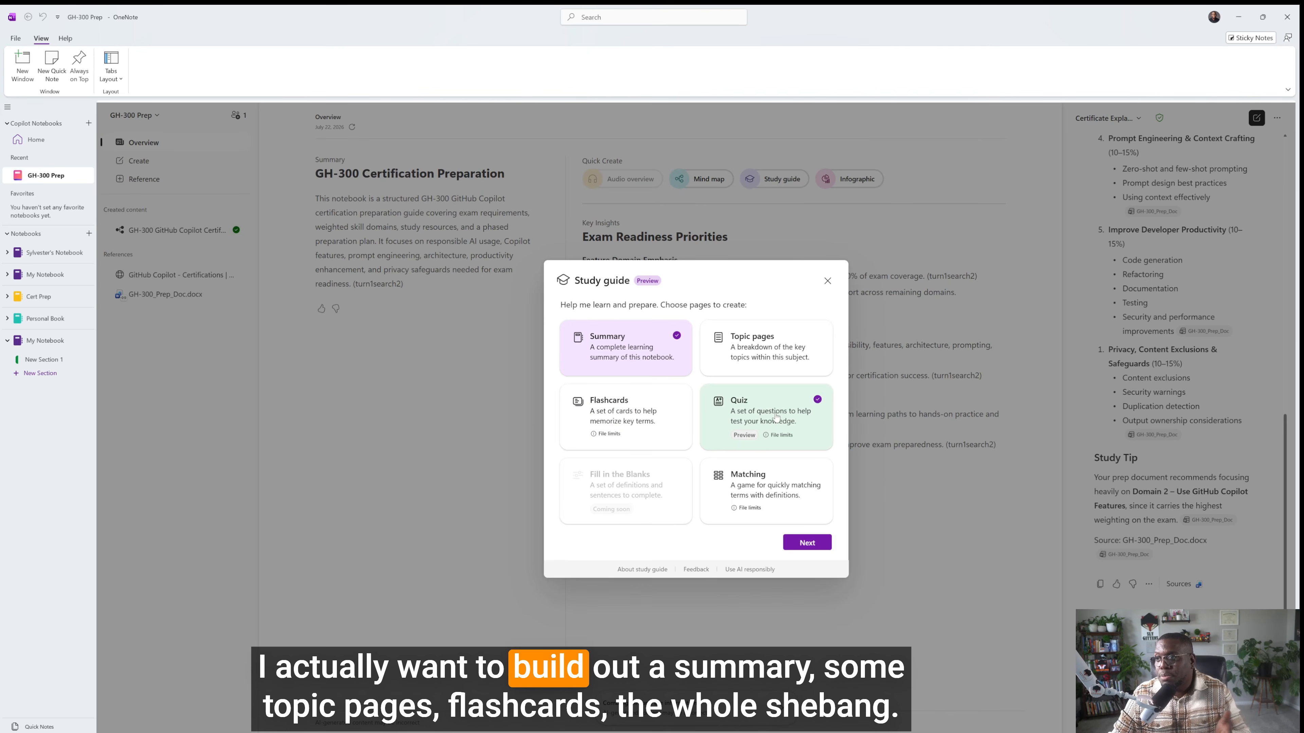
left_click(756, 377)
left_click(648, 412)
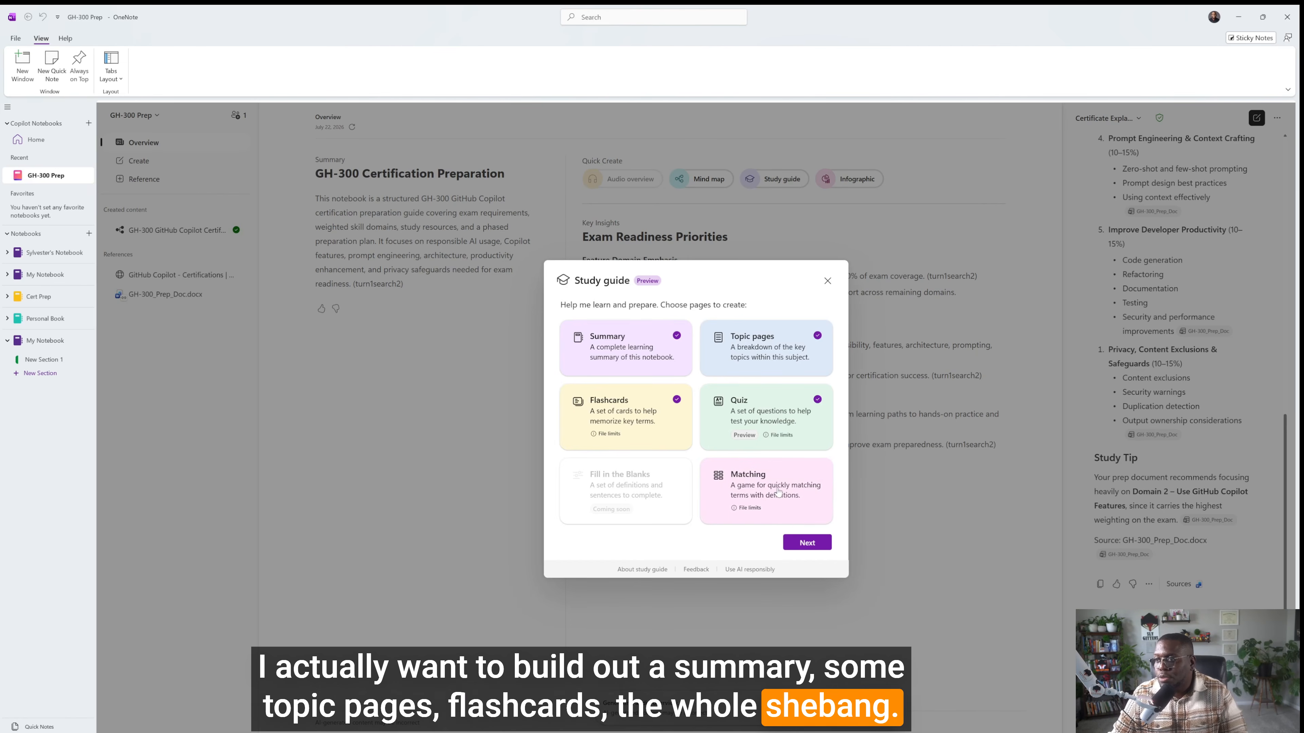
left_click(797, 521)
left_click(807, 541)
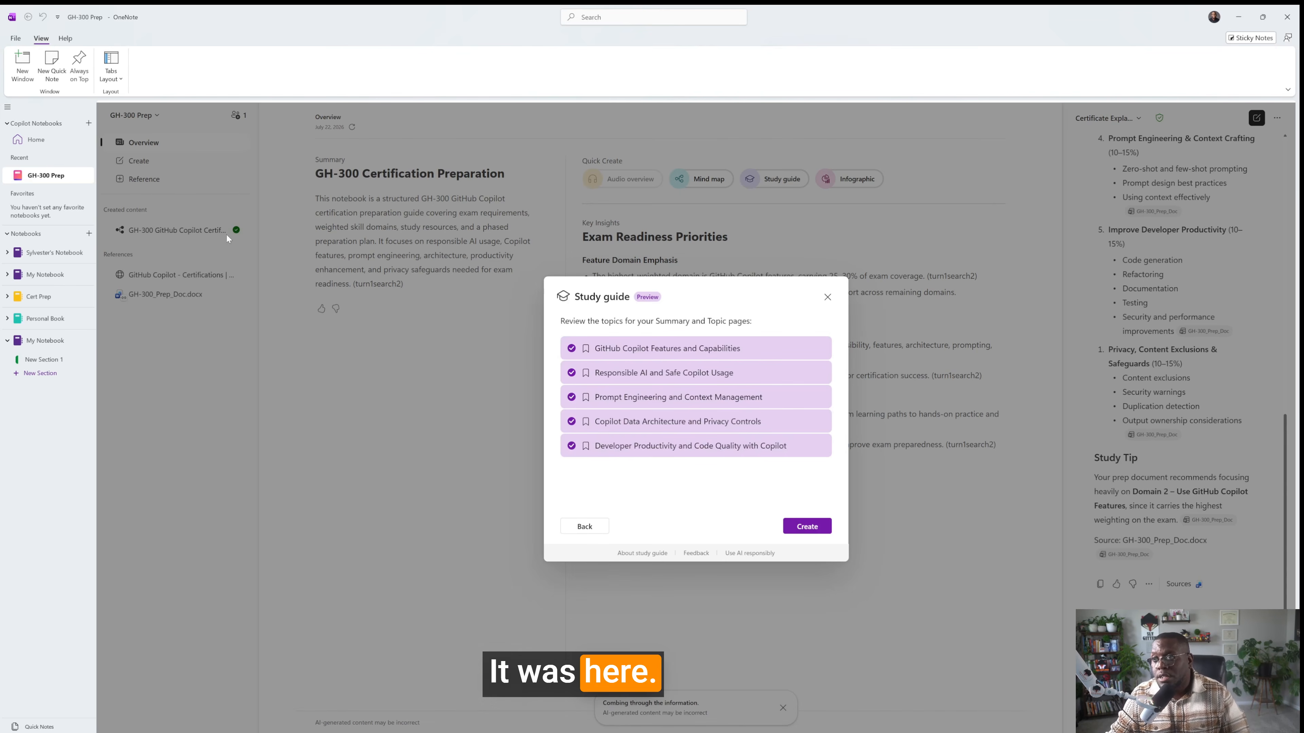
left_click(804, 525)
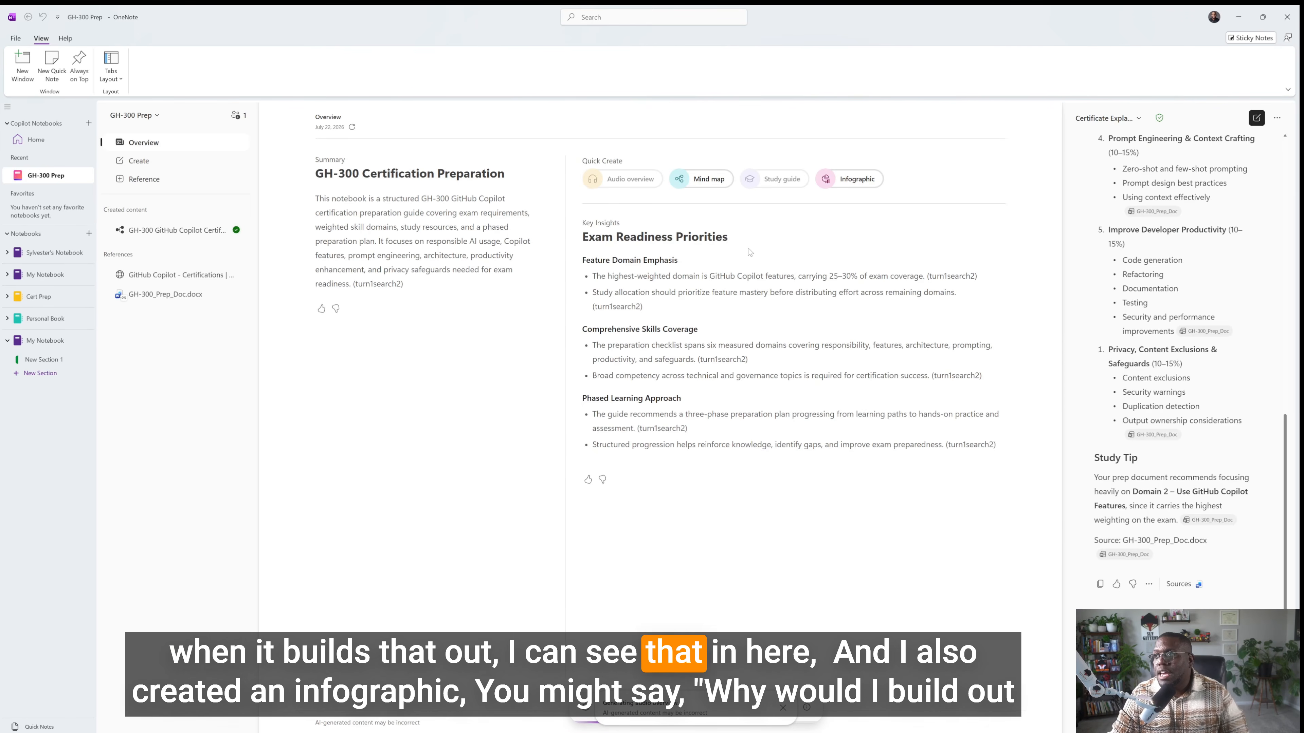
- Generate an infographic from the notebook's references
left_click(854, 188)
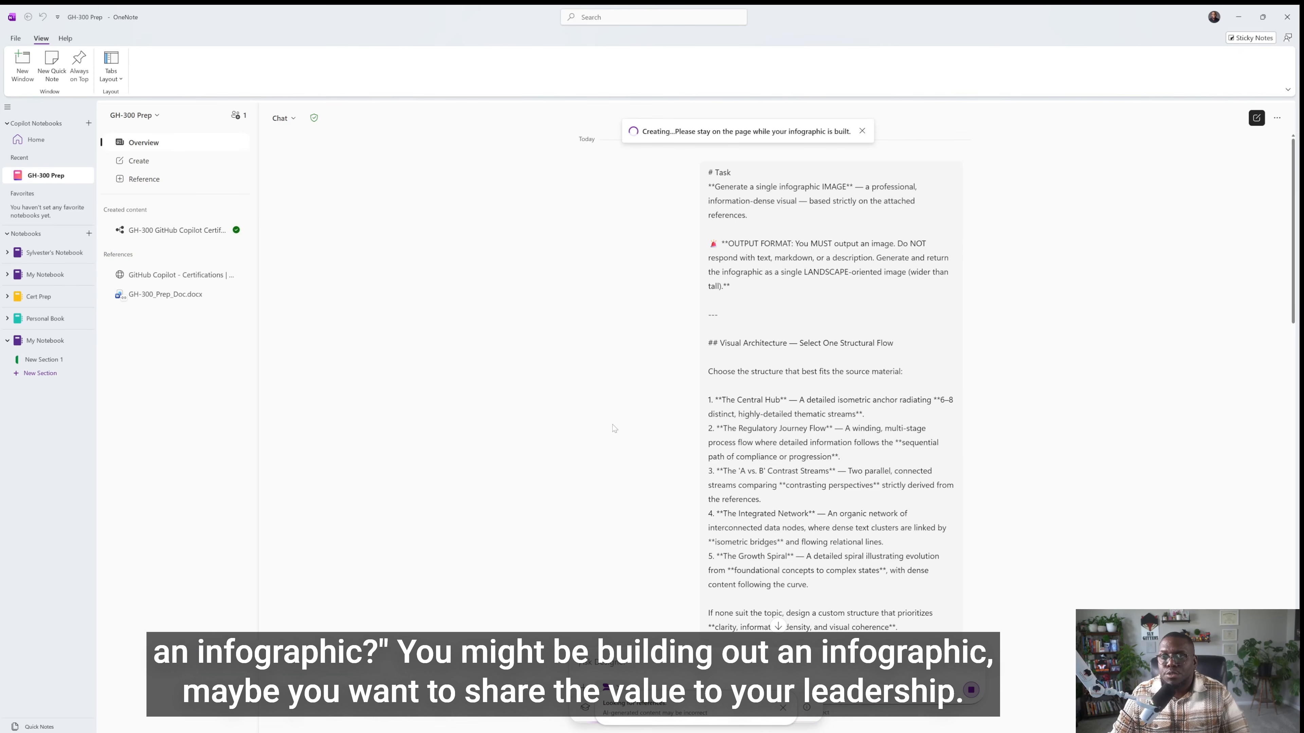
scroll(621, 425, "down", 15)
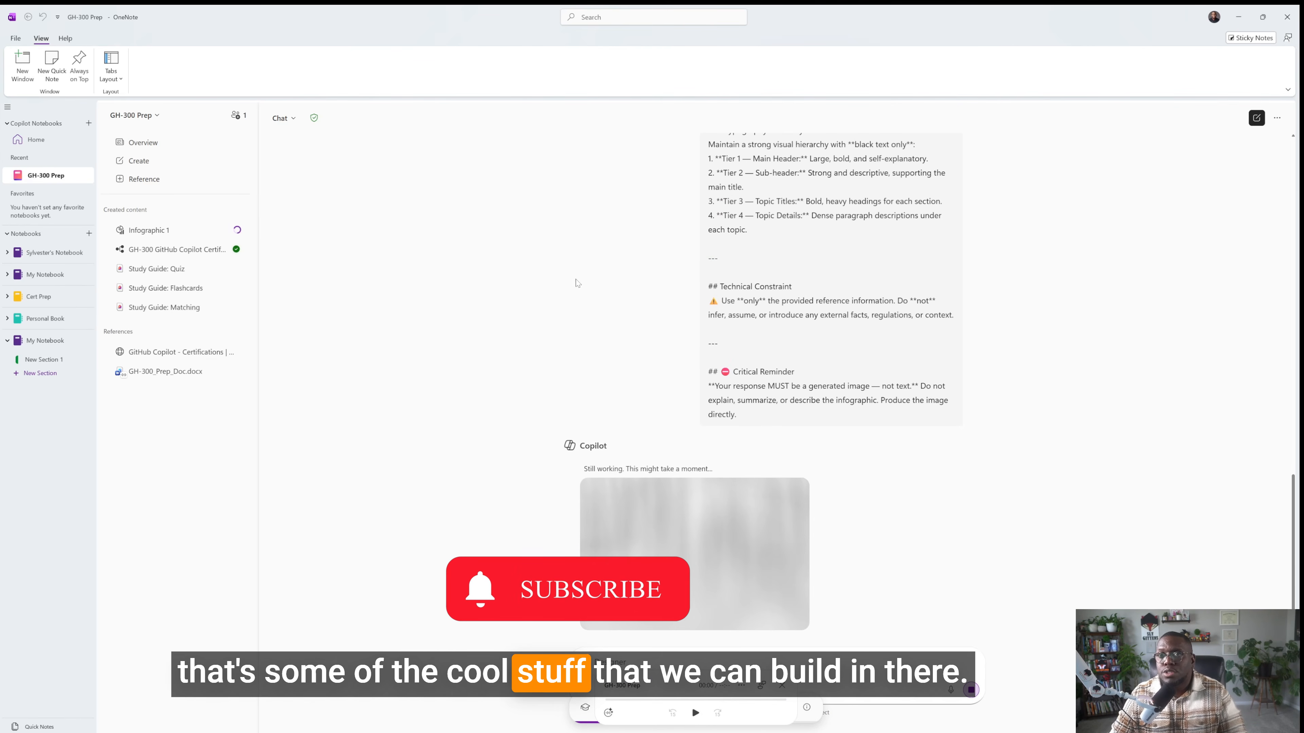
- Open the GH-300 mind map, move the audio player clear of it and expand the Exam Framework branch
left_click(191, 252)
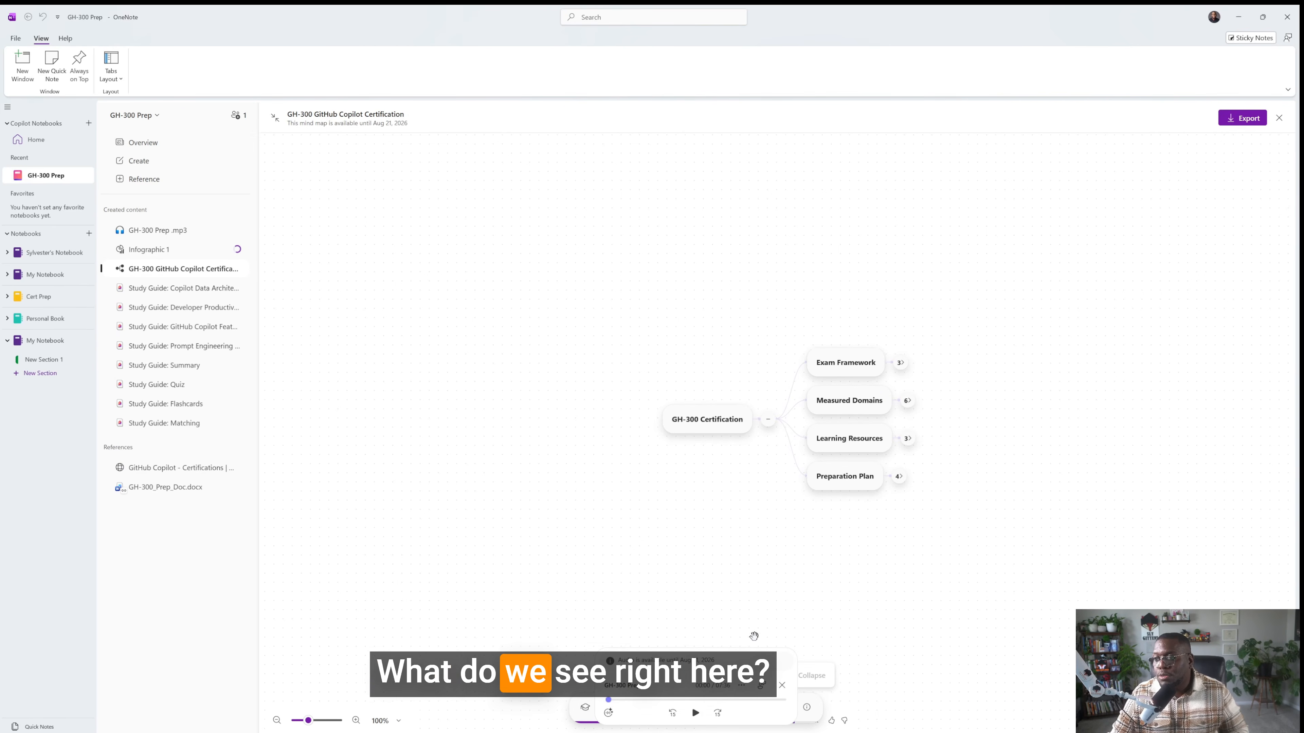
left_click_drag(742, 664, 478, 204)
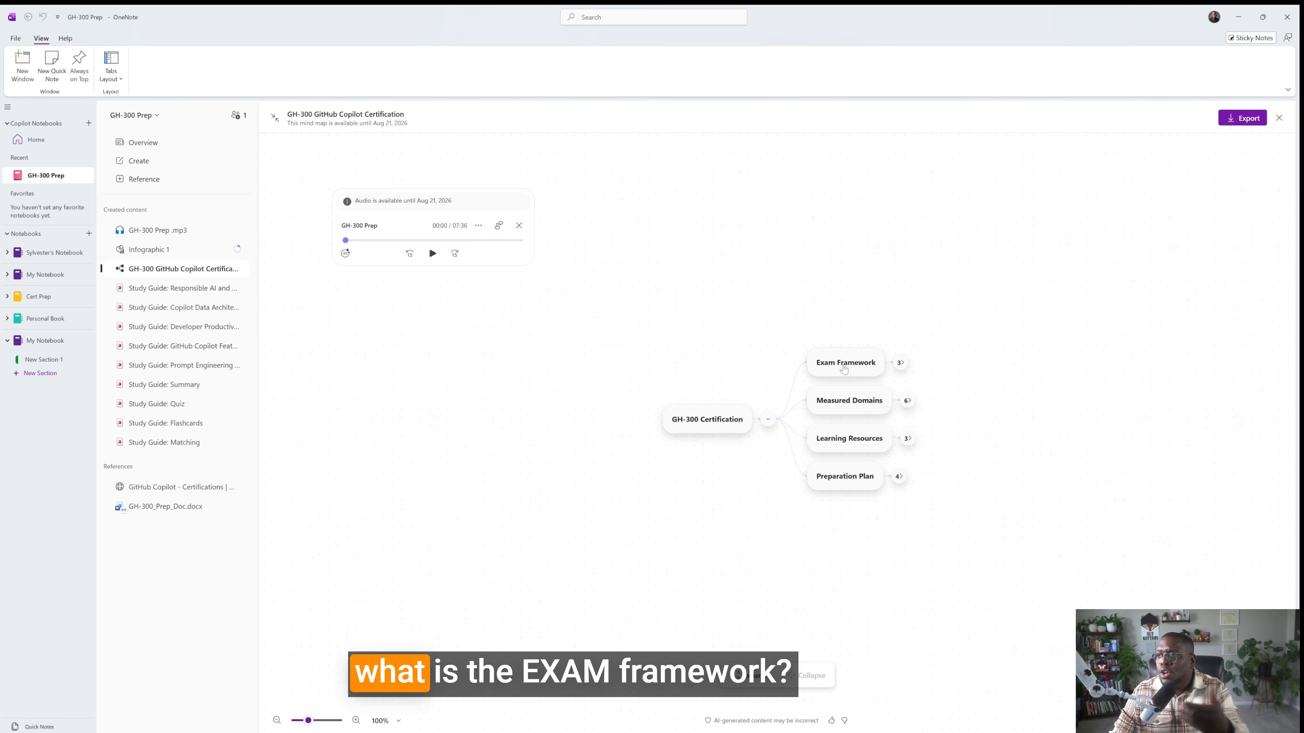
left_click(900, 363)
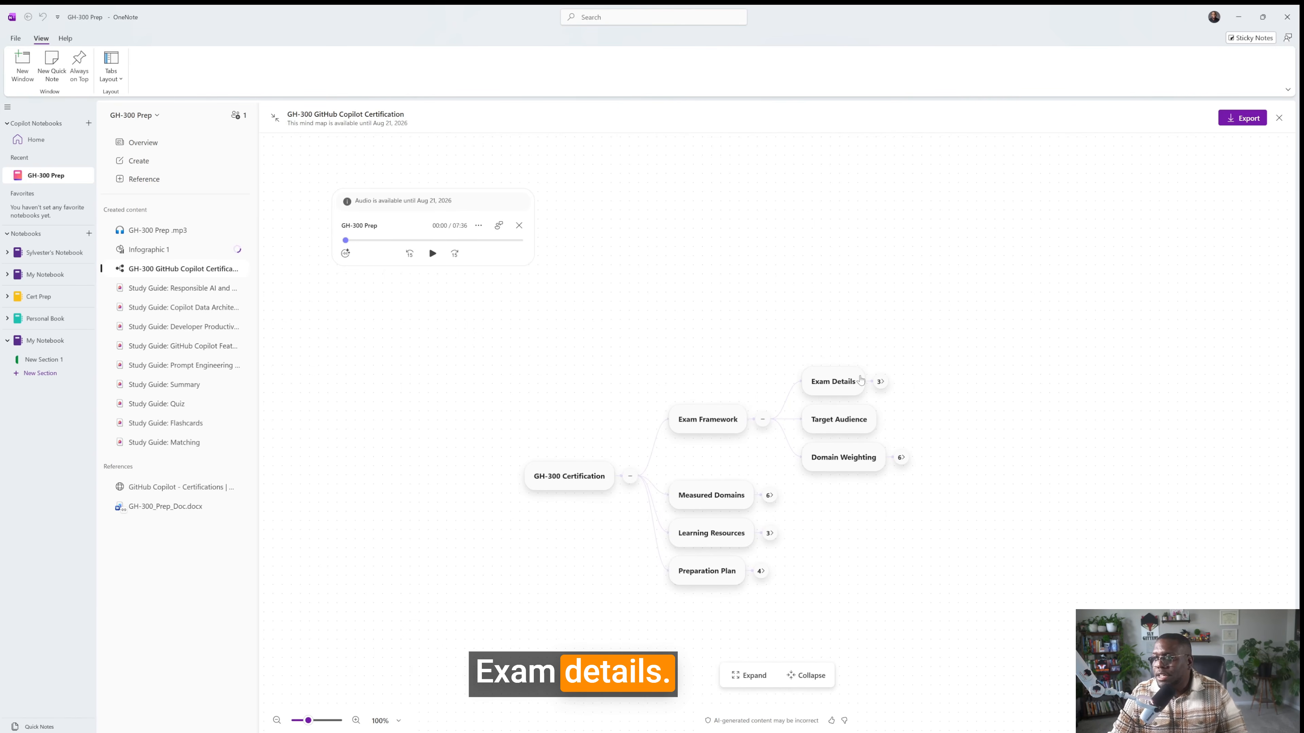
- Expand Exam Details in the mind map and view the summaries of Passing Score, Pearson VUE and Supported Languages
left_click(881, 382)
left_click(821, 379)
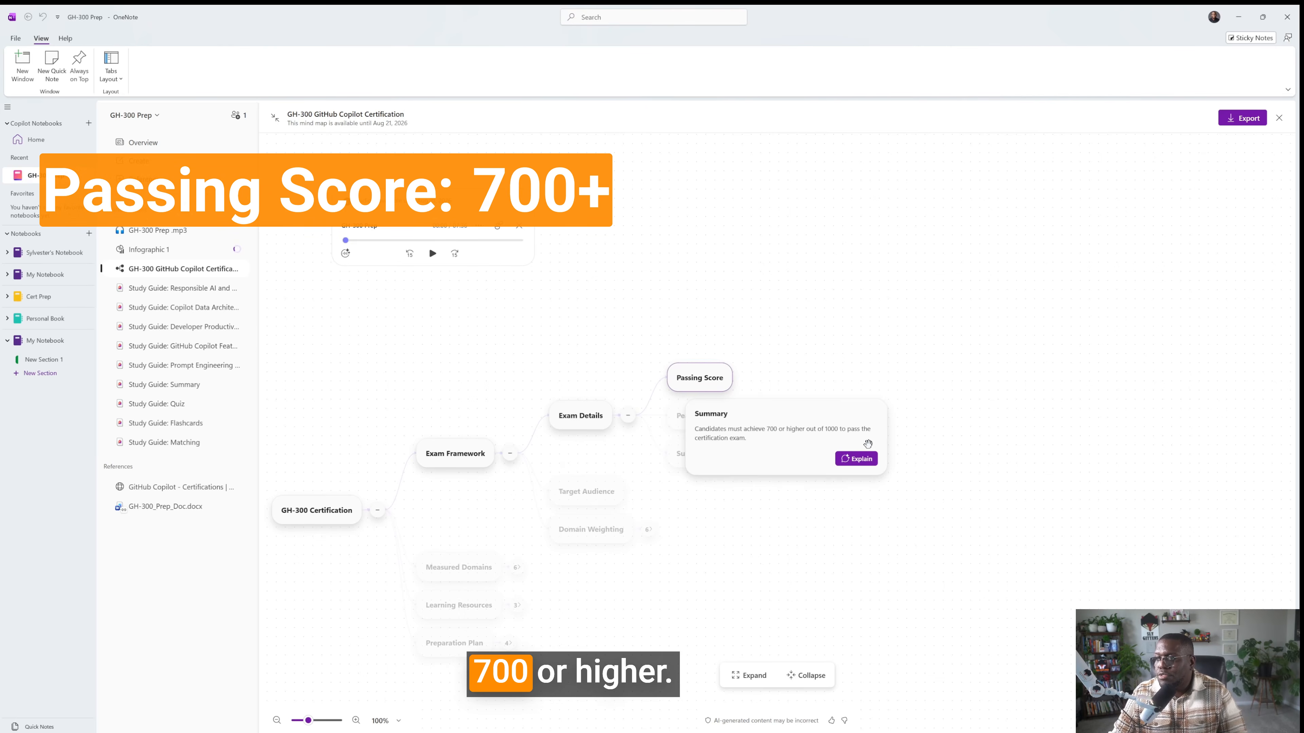
left_click(922, 440)
left_click(707, 426)
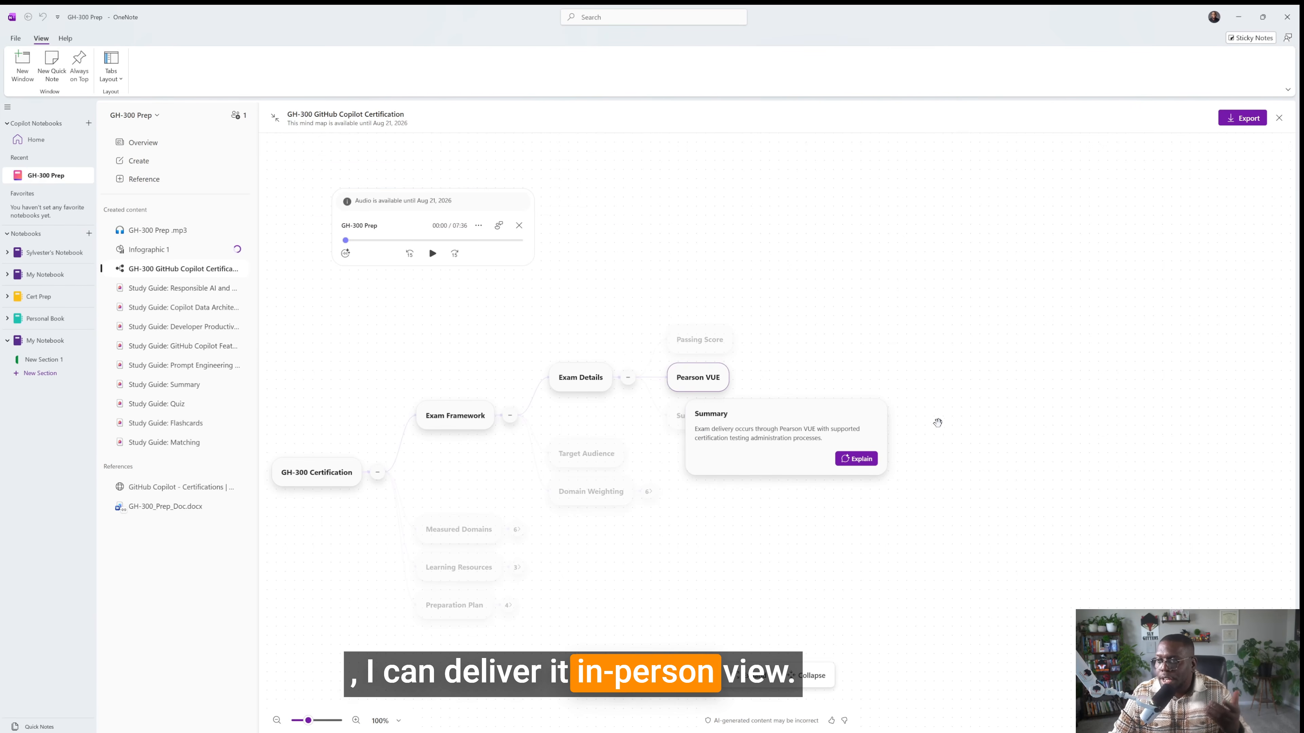
left_click(901, 413)
left_click(713, 416)
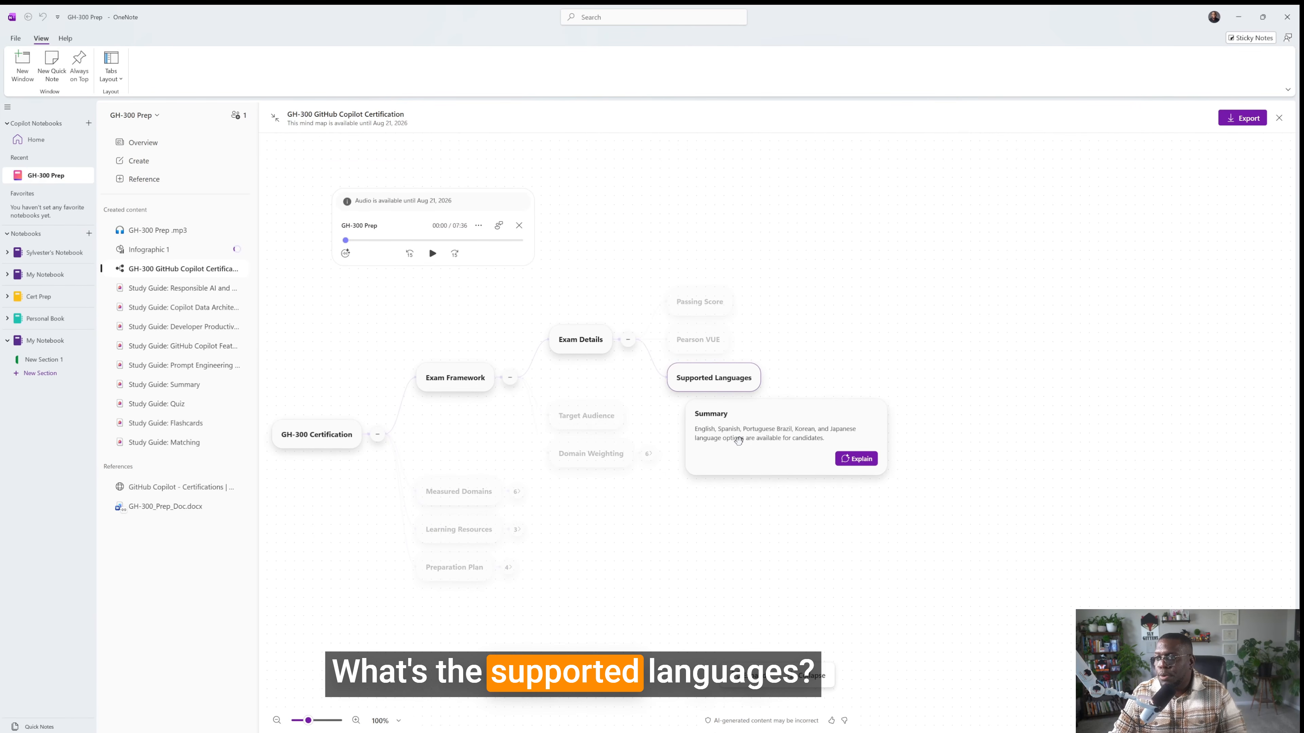
left_click(960, 444)
- View the summaries of the Target Audience and Domain Weighting nodes under Exam Framework
left_click(588, 416)
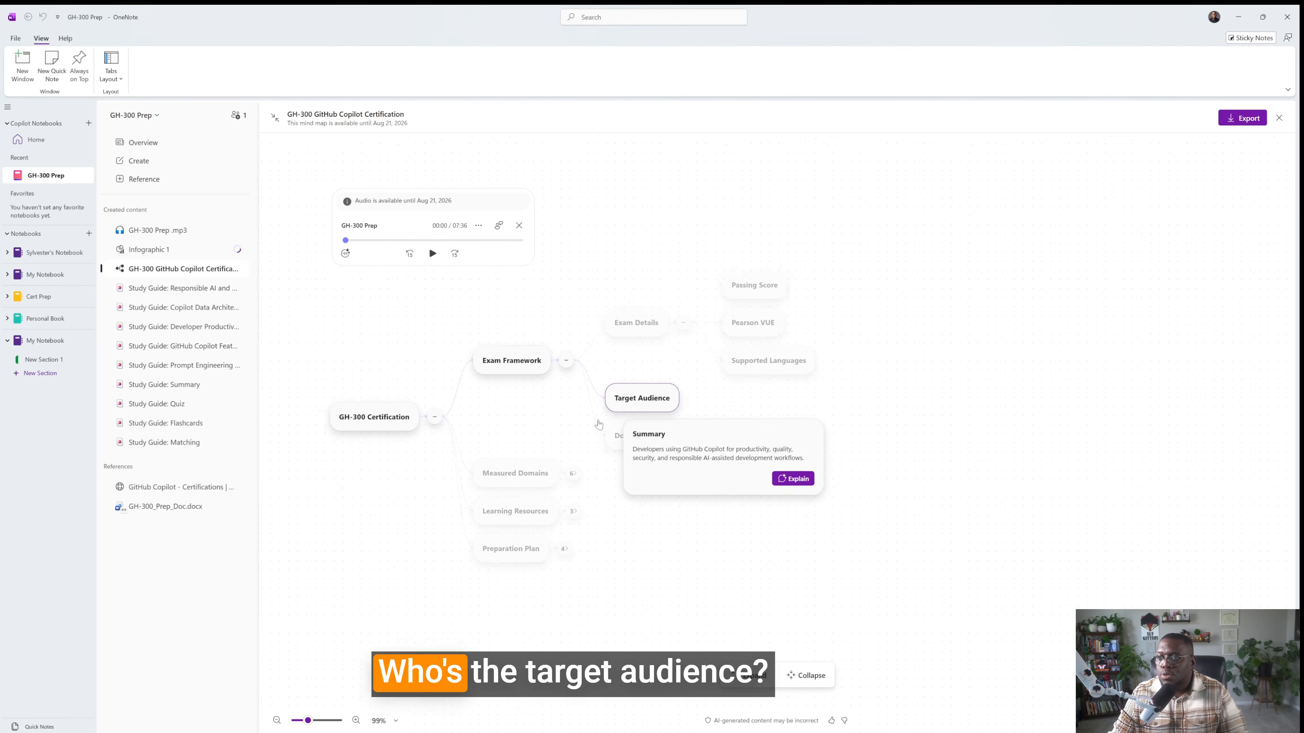
left_click(985, 478)
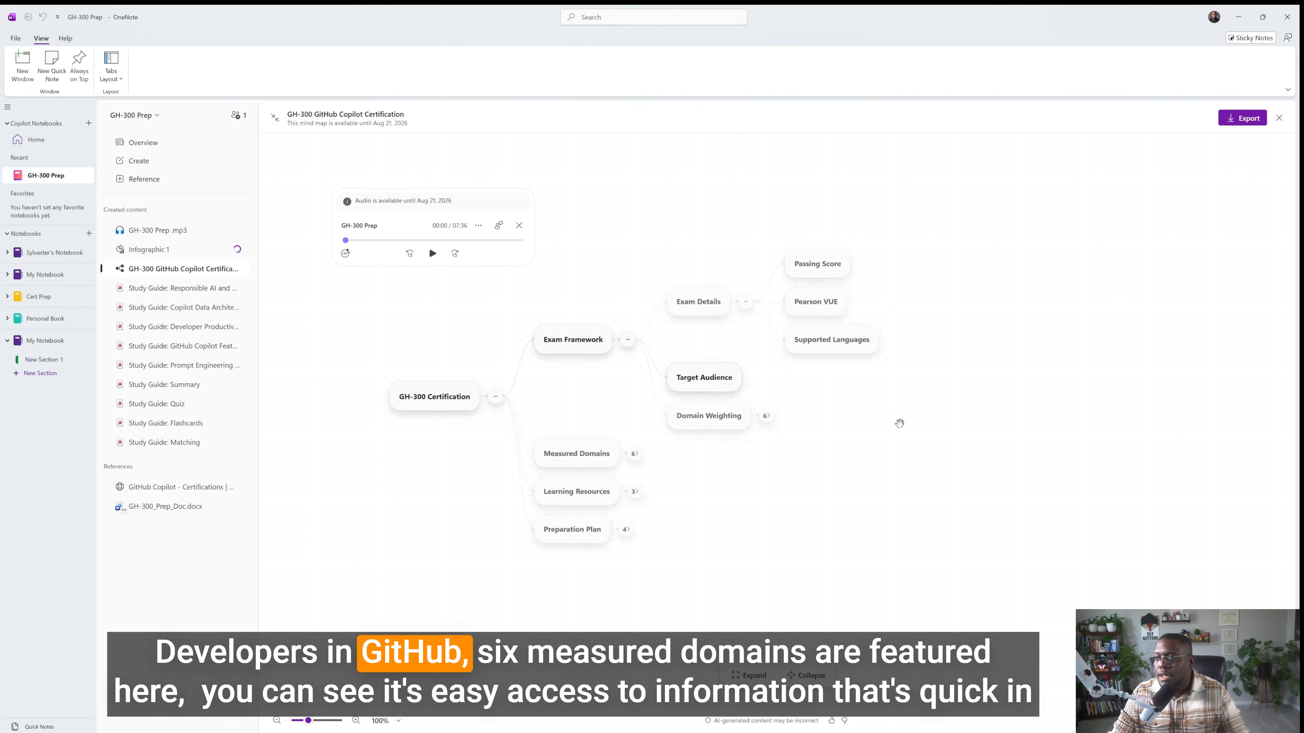
left_click(709, 415)
left_click(940, 444)
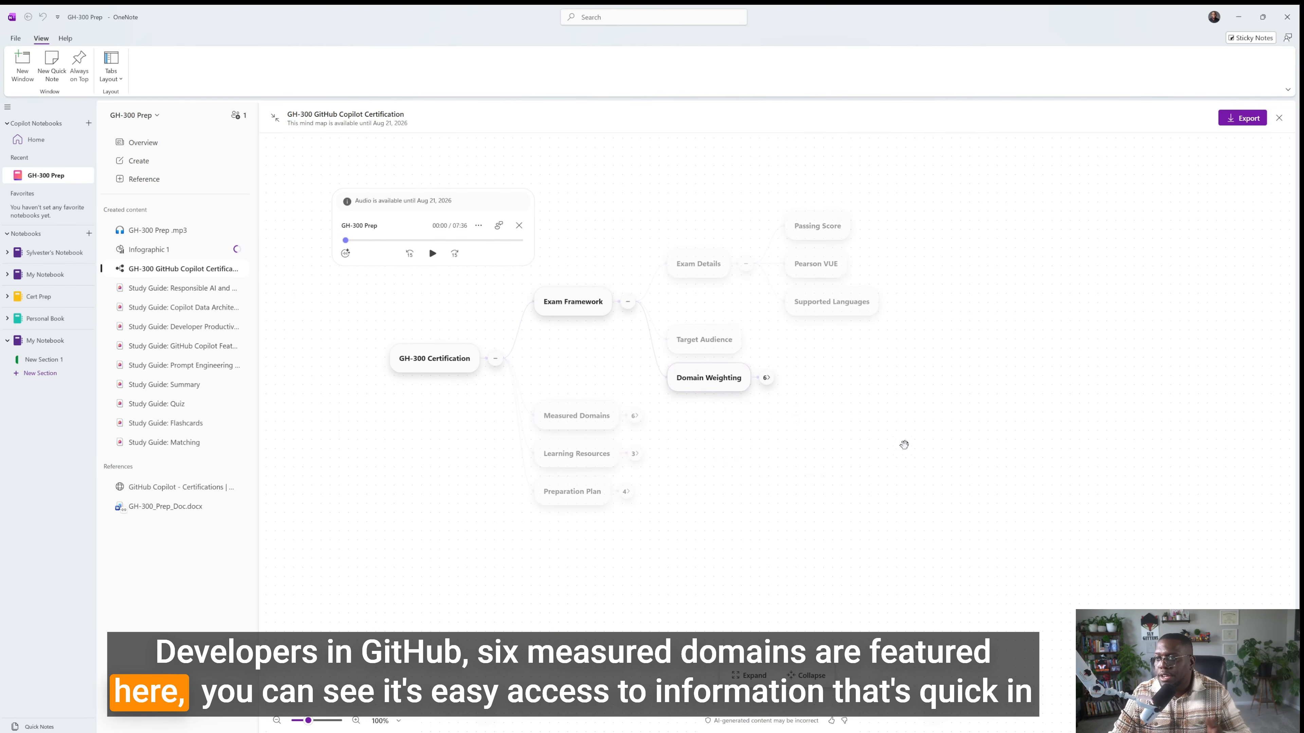
- Expand the Measured Domains branch and its Responsible AI topic, viewing the summary of each
left_click(603, 418)
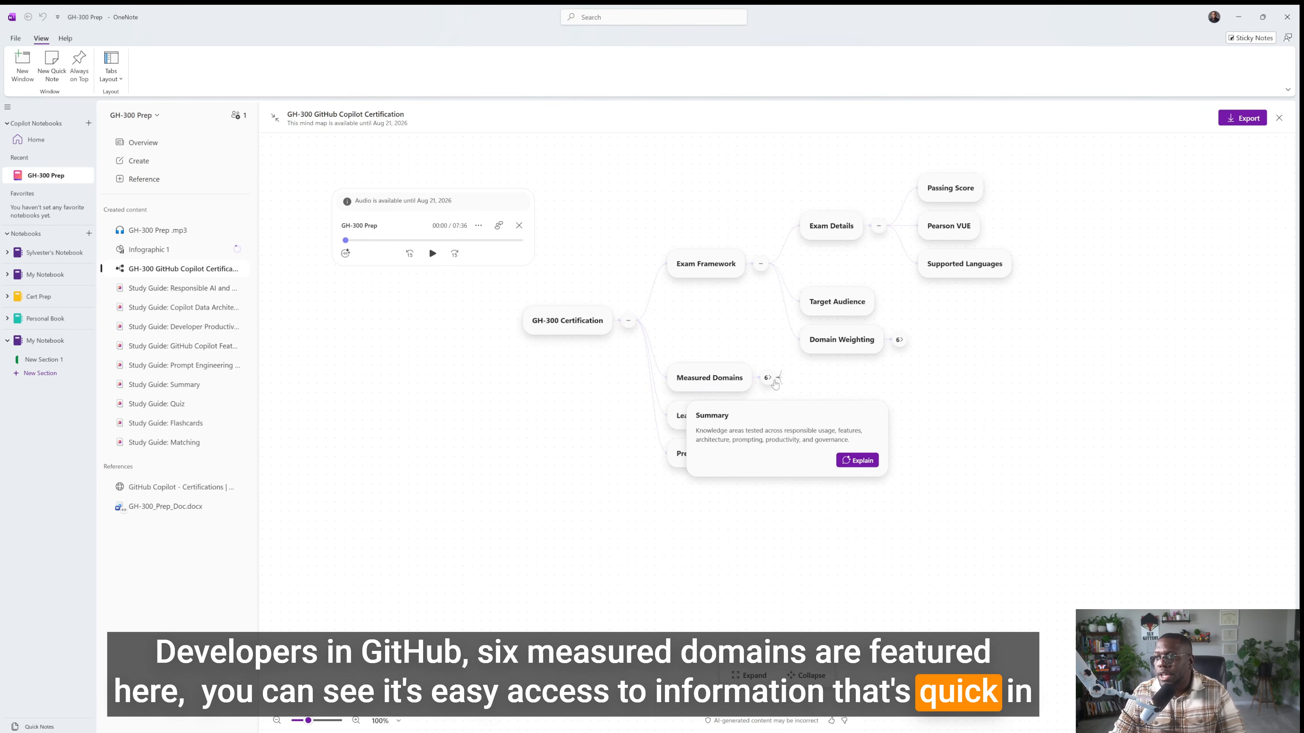
left_click(768, 378)
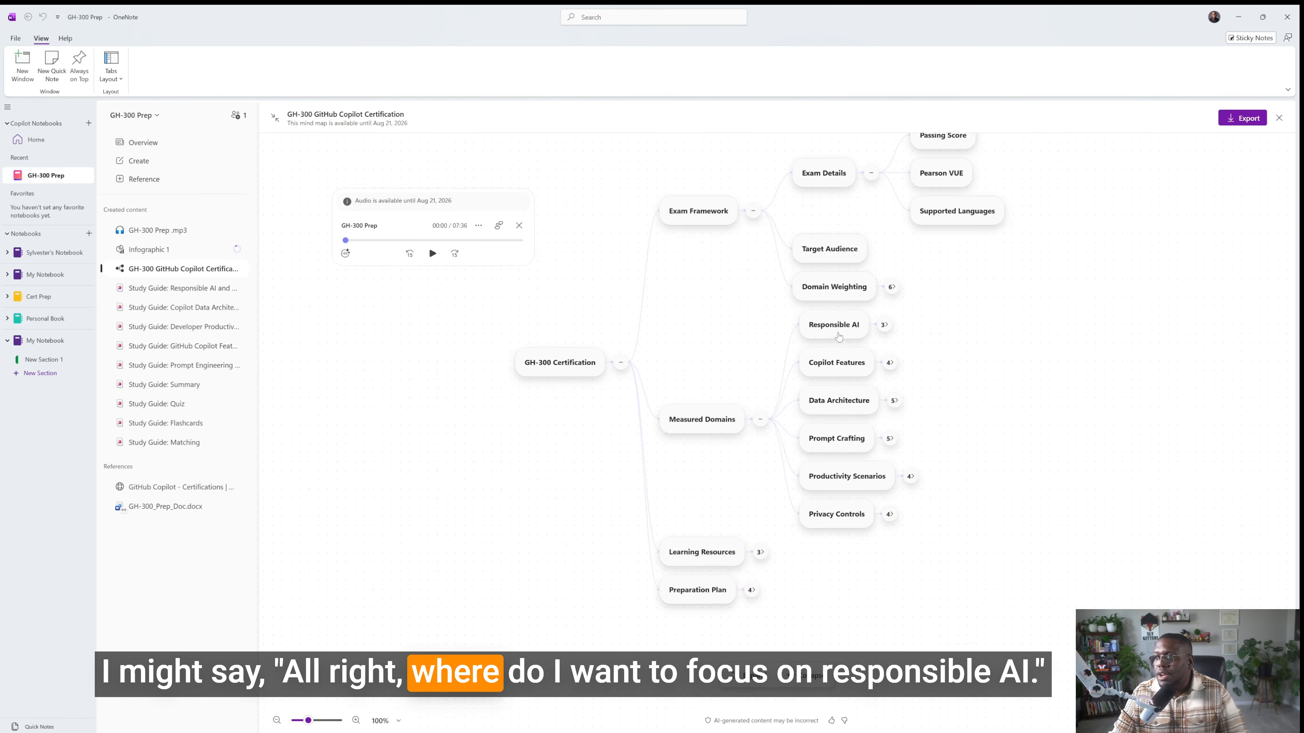
left_click(834, 336)
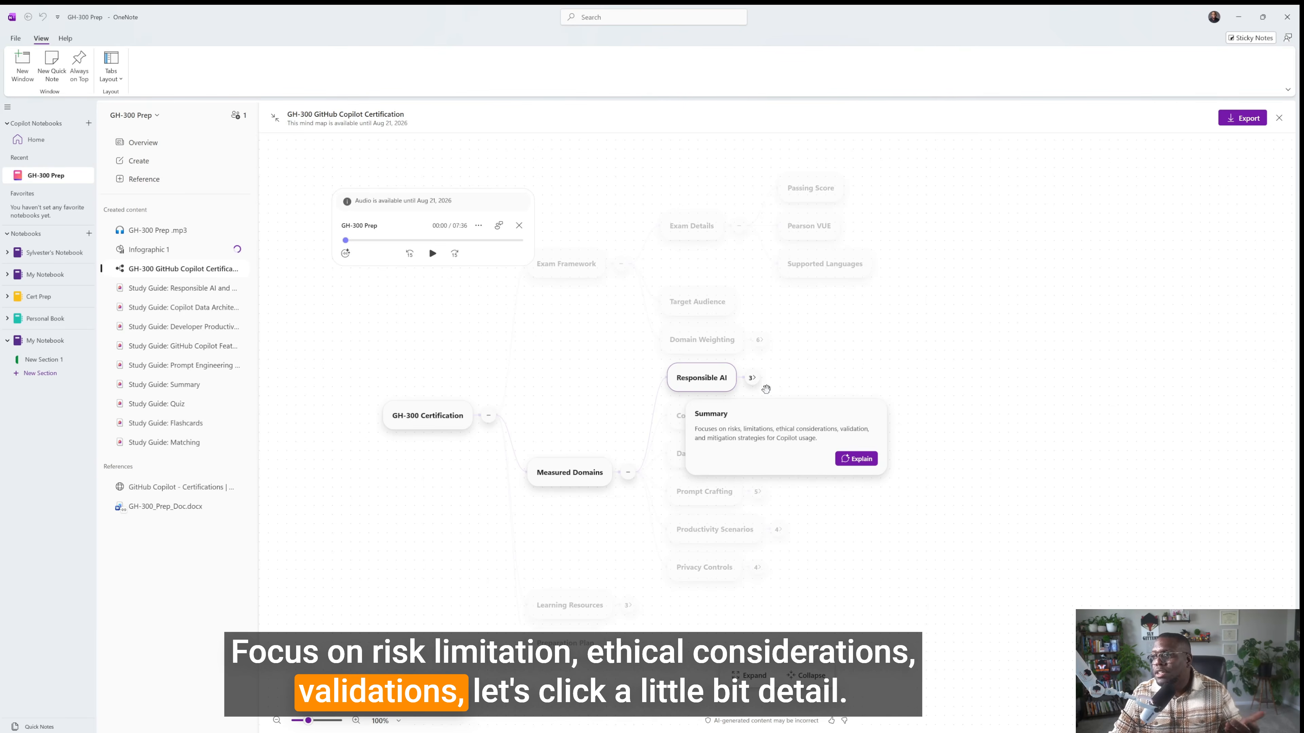
left_click(752, 378)
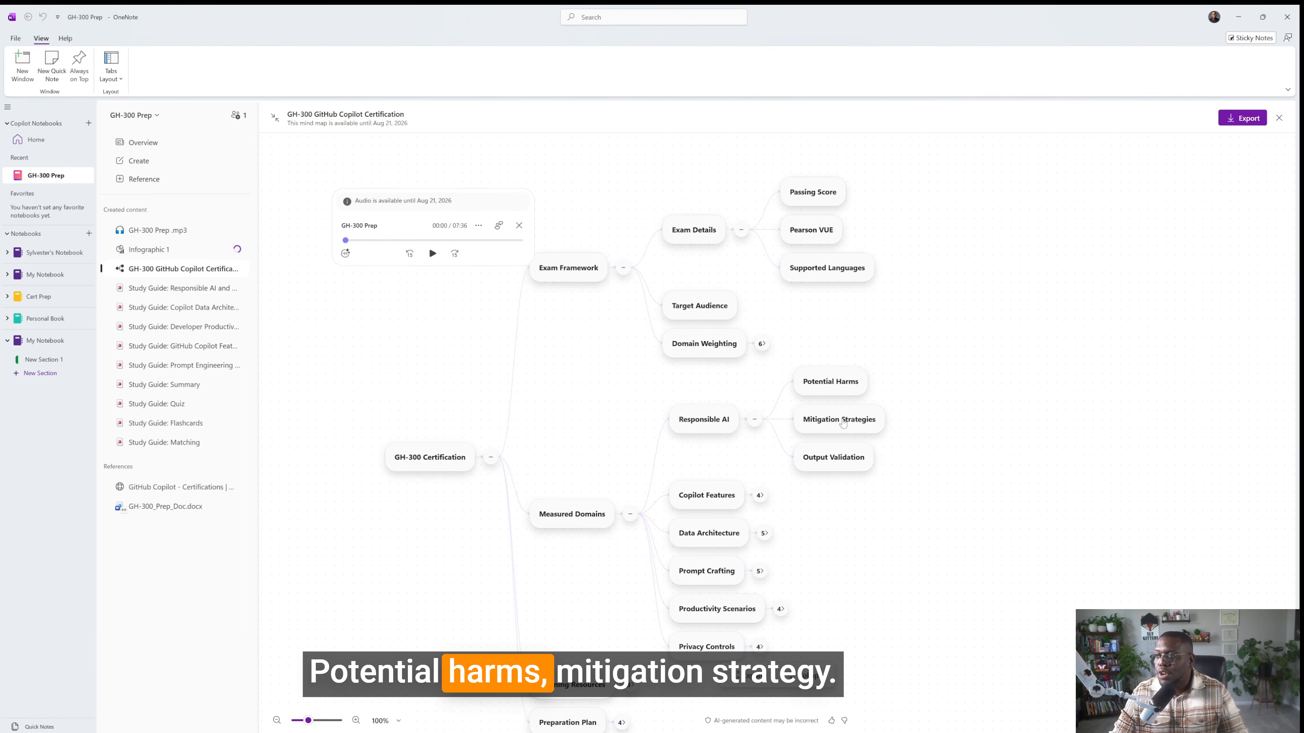
scroll(670, 524, "down", 5)
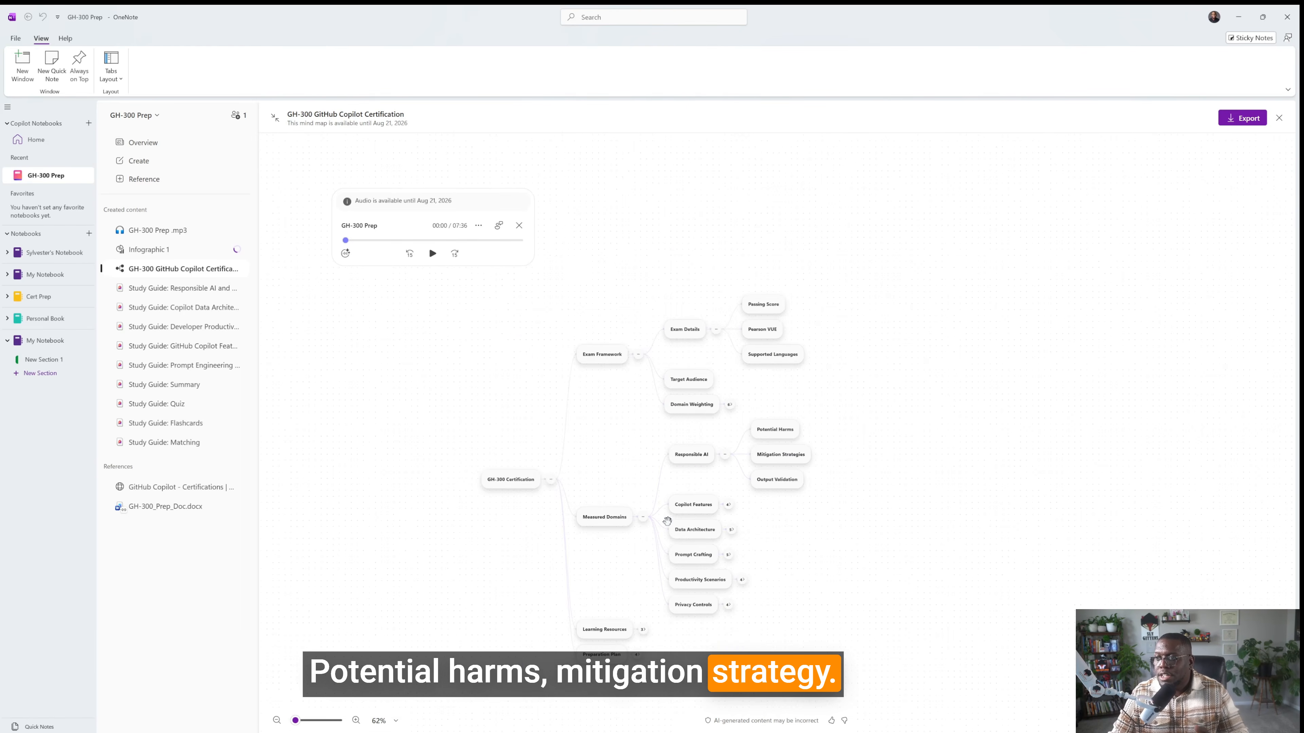
scroll(678, 529, "up", 3)
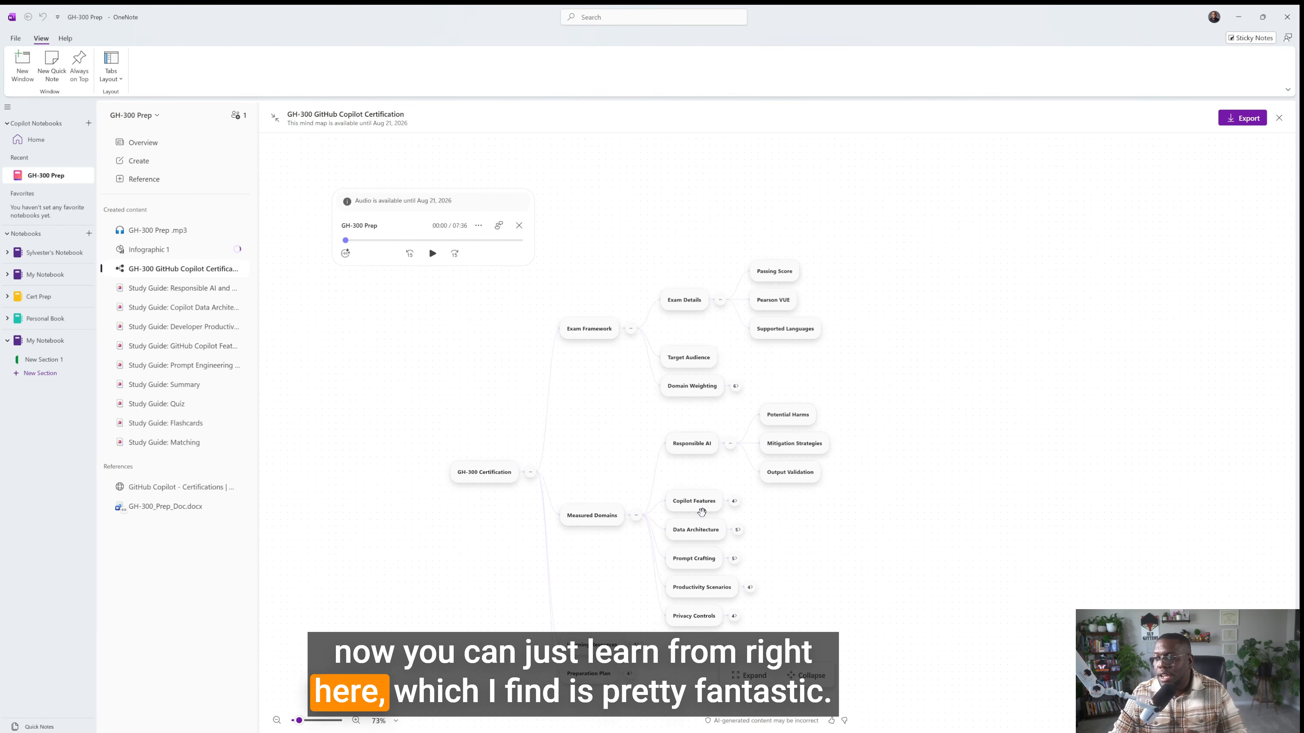
- Check the export choices for the mind map and the additional options of the GH-300 Prep audio overview
left_click(1249, 120)
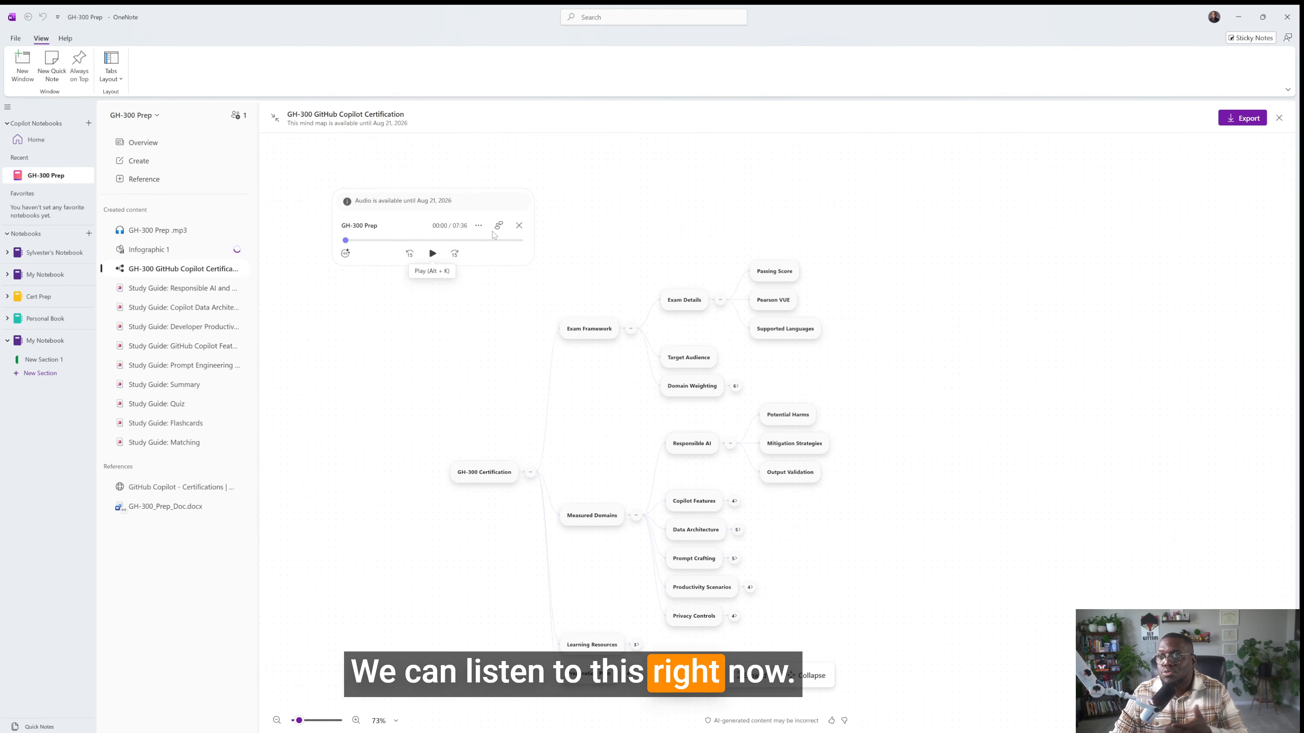
left_click(478, 225)
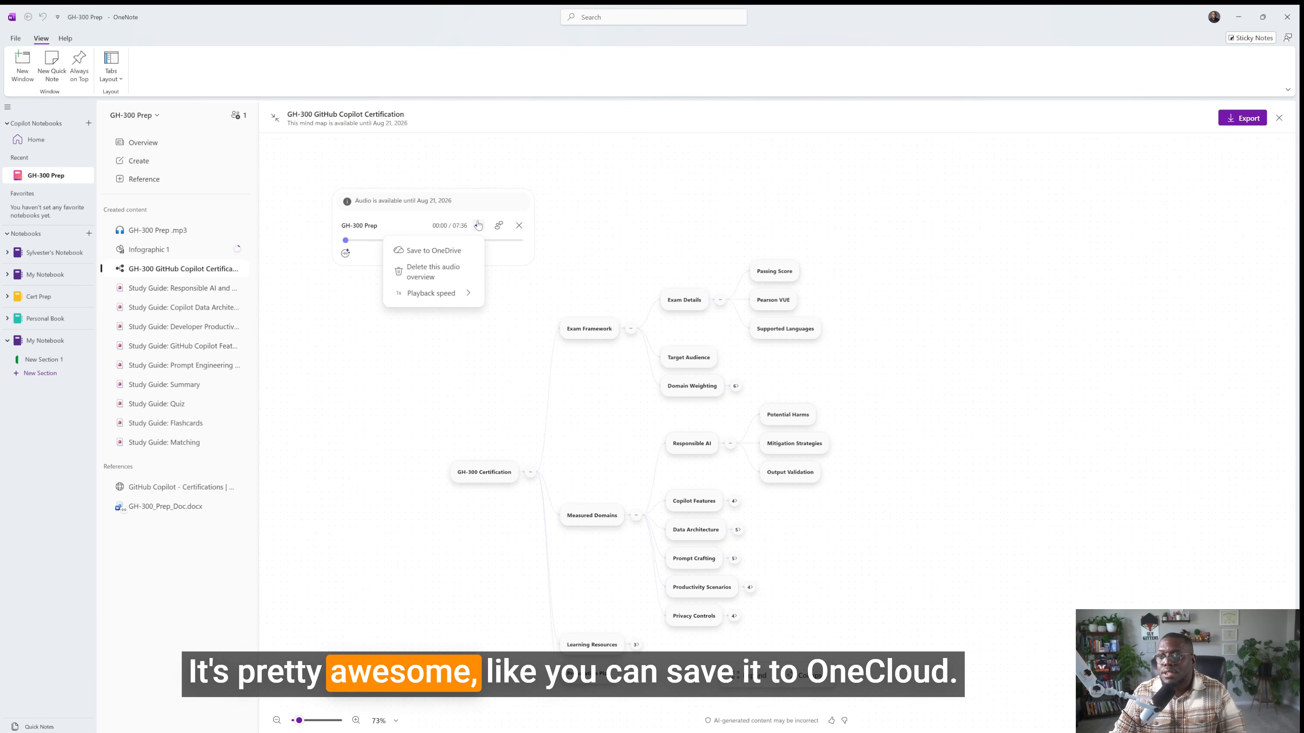
mouse_move(437, 298)
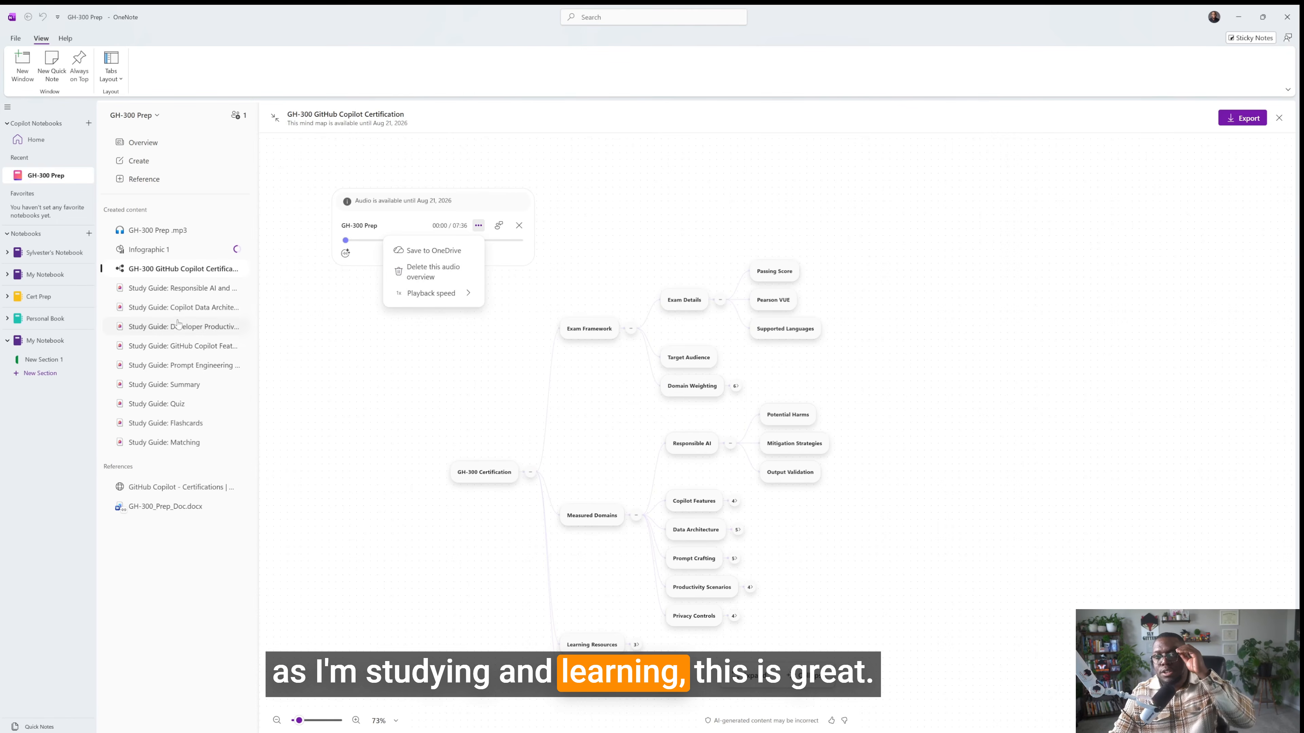
- Open the Responsible AI study guide page and read through its overview, glossary, topic breakdown and exercise
left_click(188, 291)
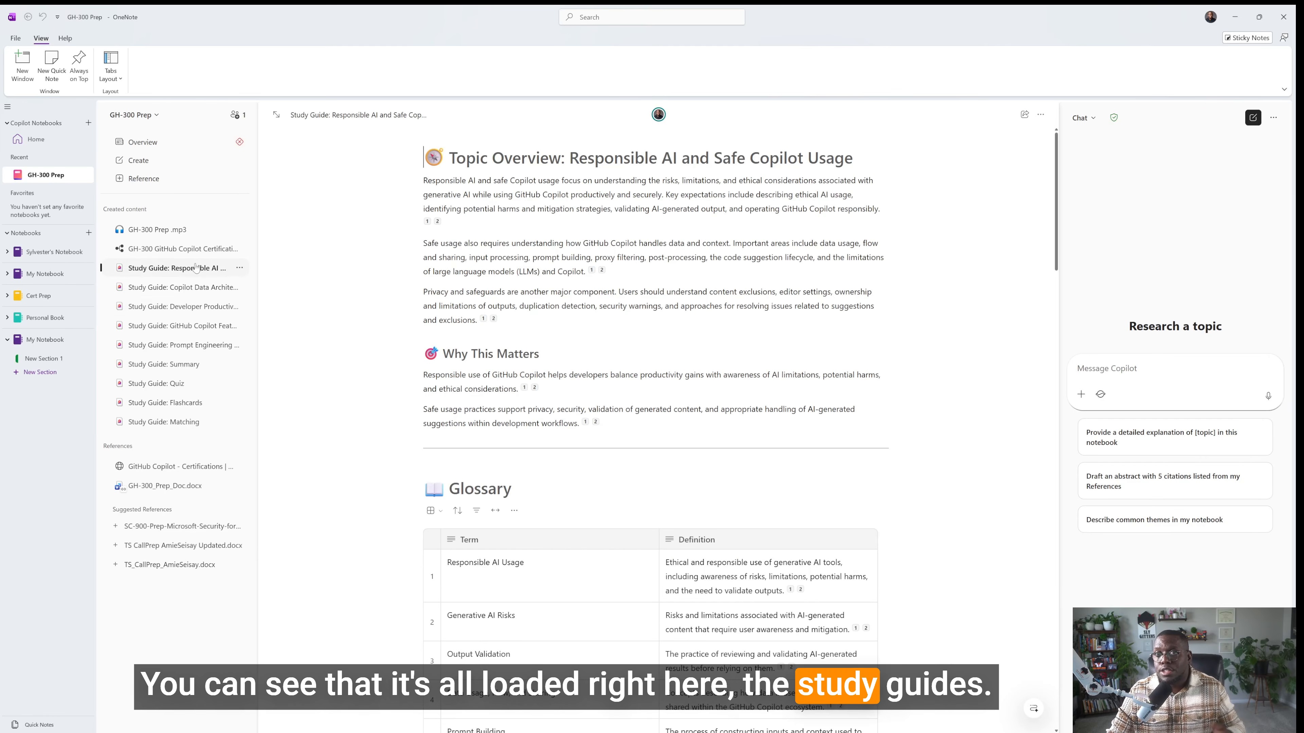
scroll(650, 411, "down", 10)
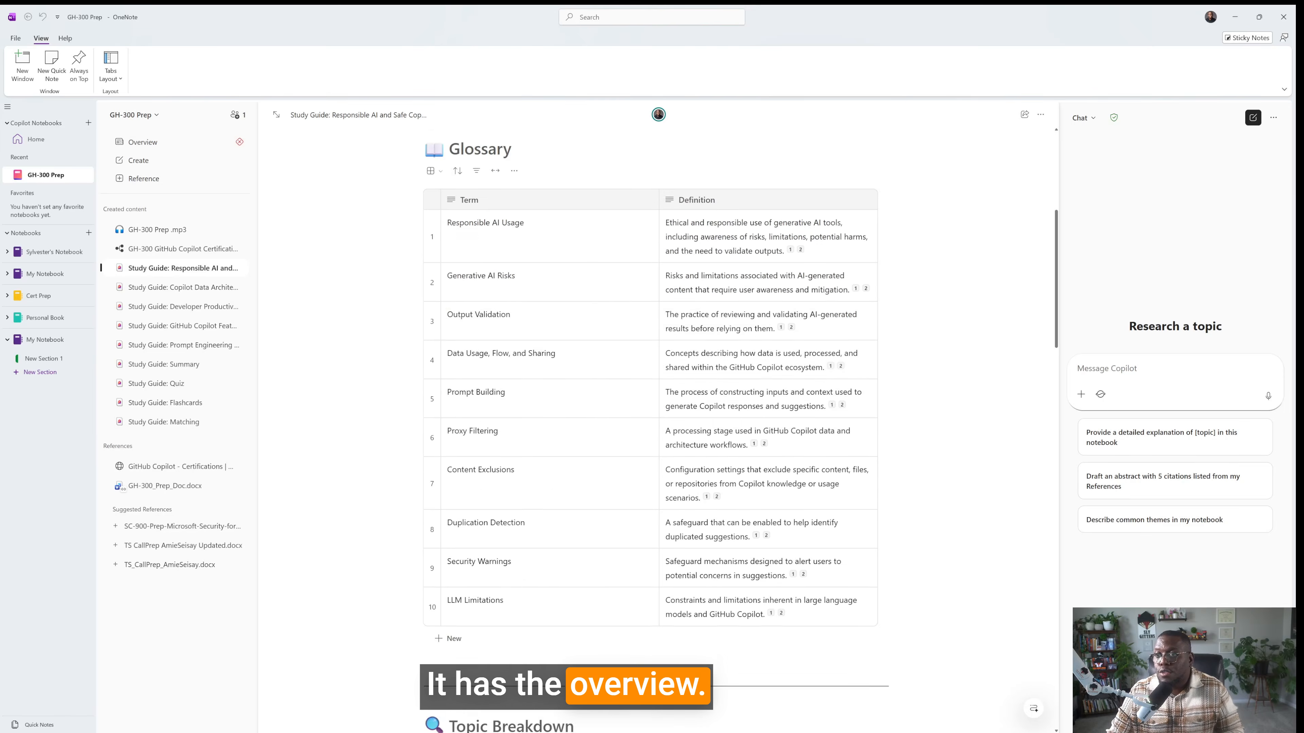
scroll(650, 411, "down", 15)
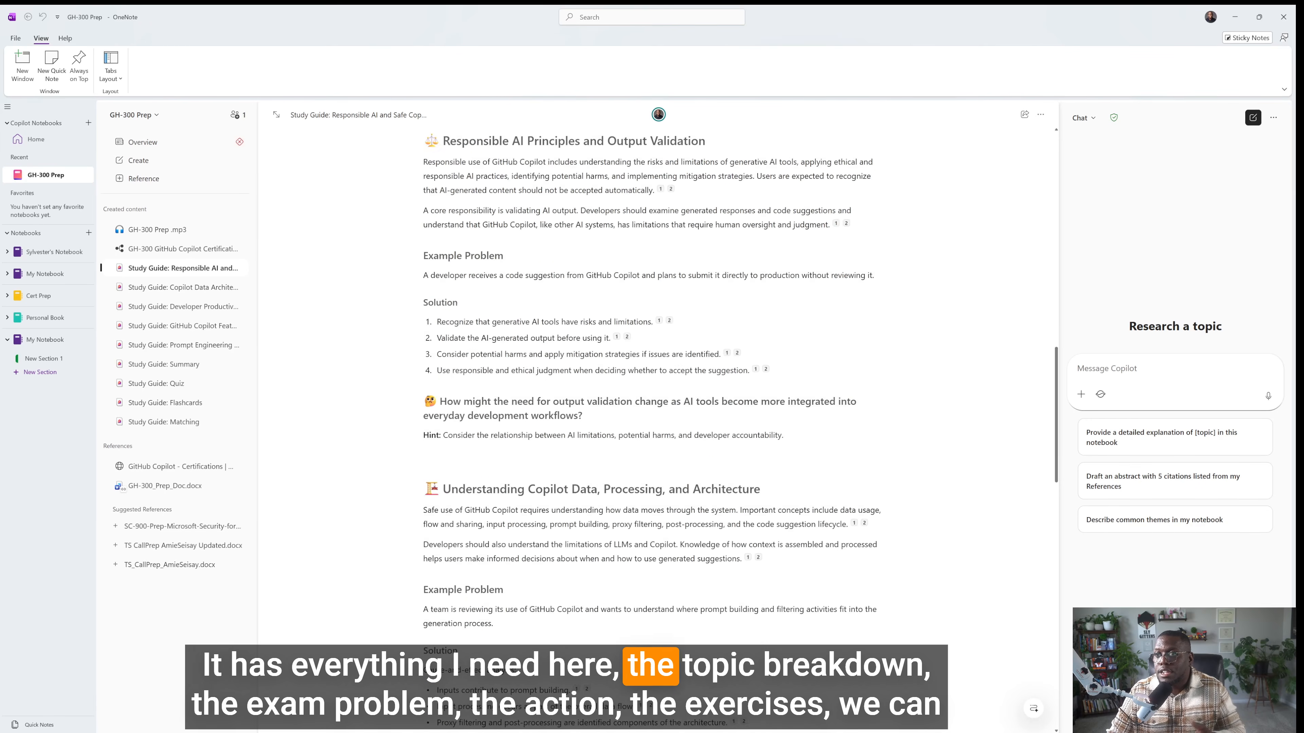
scroll(411, 385, "down", 10)
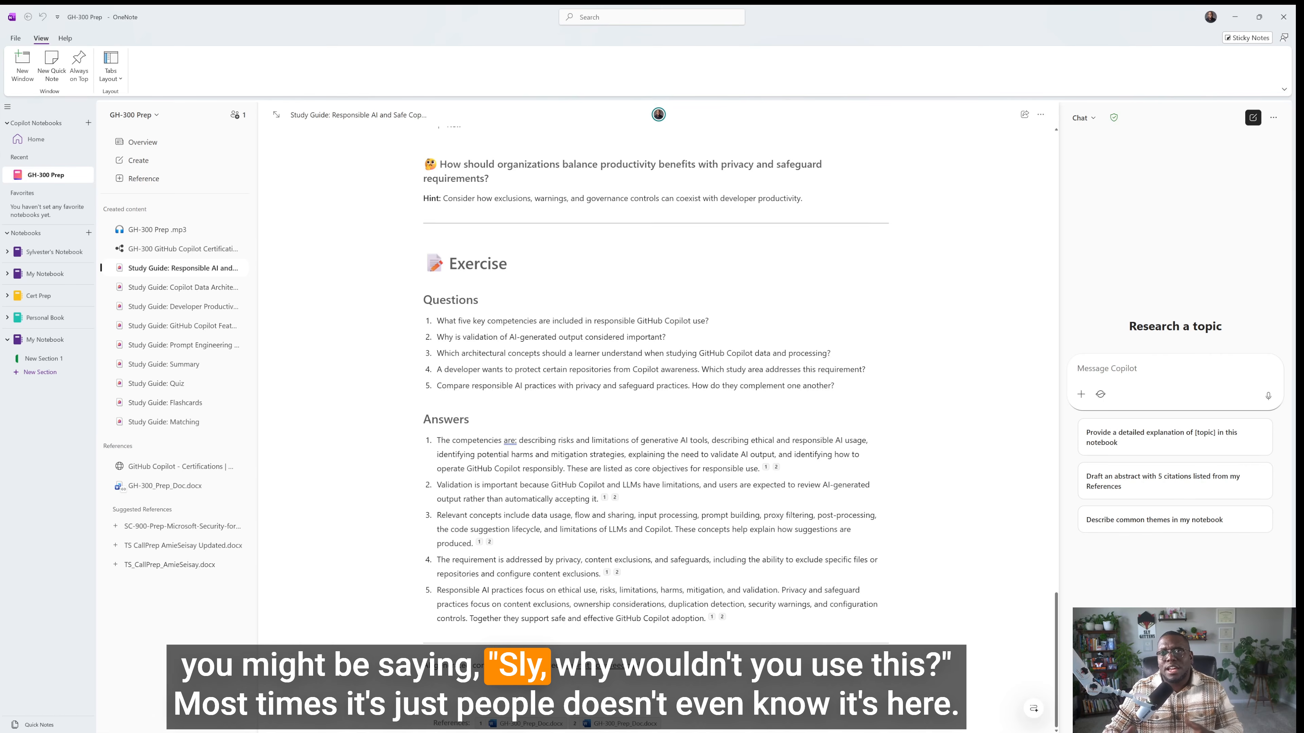
- Look through the study guide pages on Copilot Data Architecture, Developer Productivity and GitHub Copilot Features
left_click(190, 290)
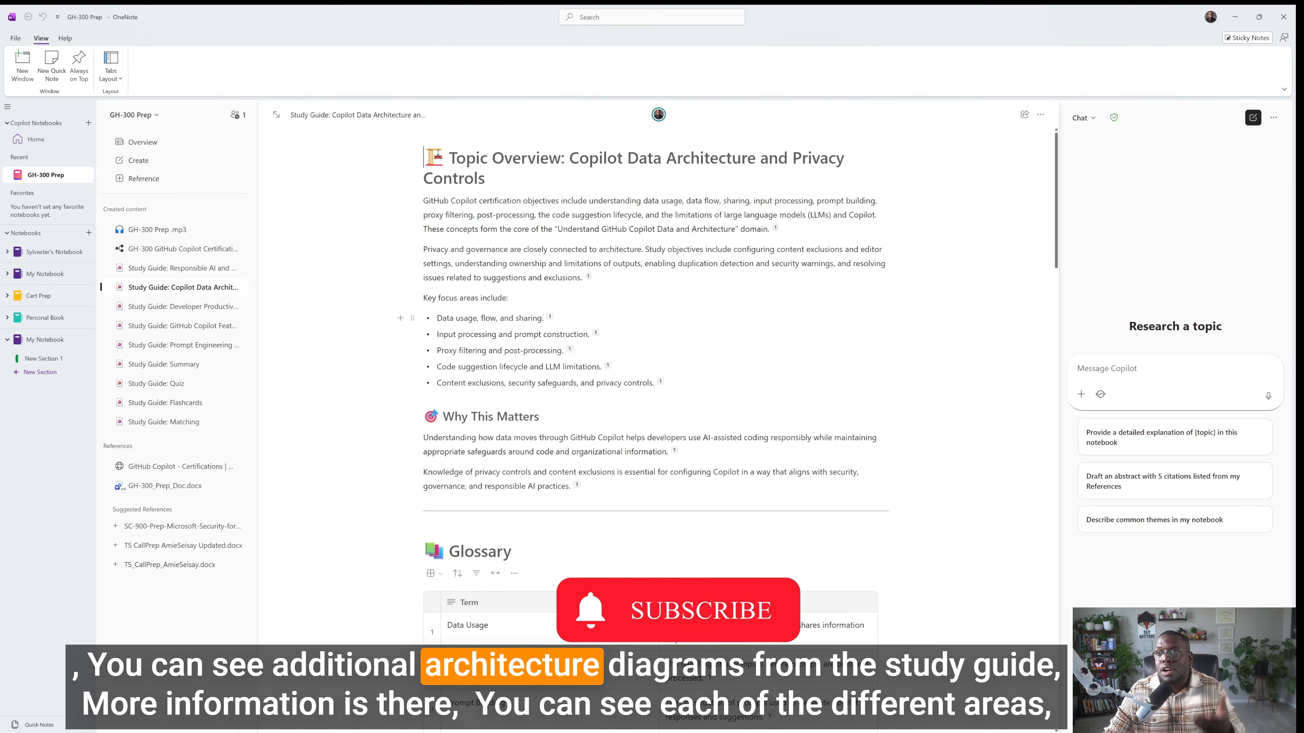
scroll(654, 437, "down", 15)
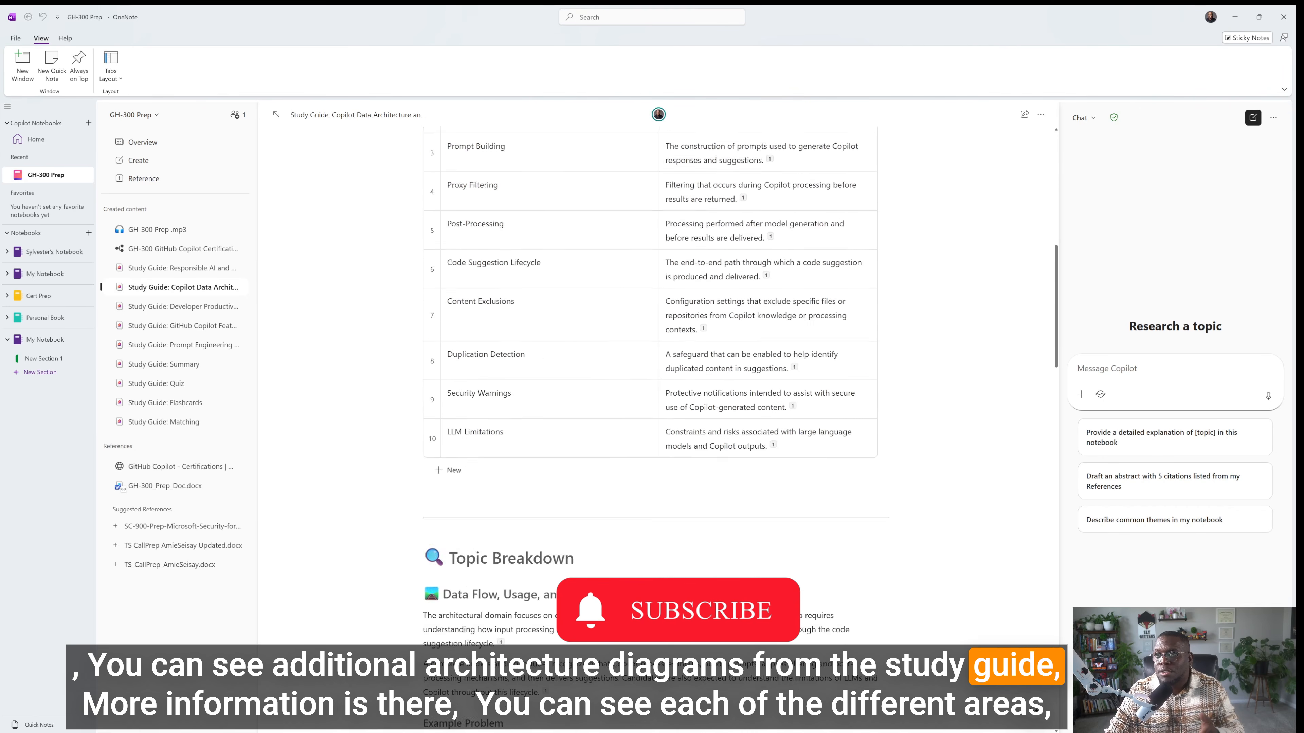
left_click(181, 311)
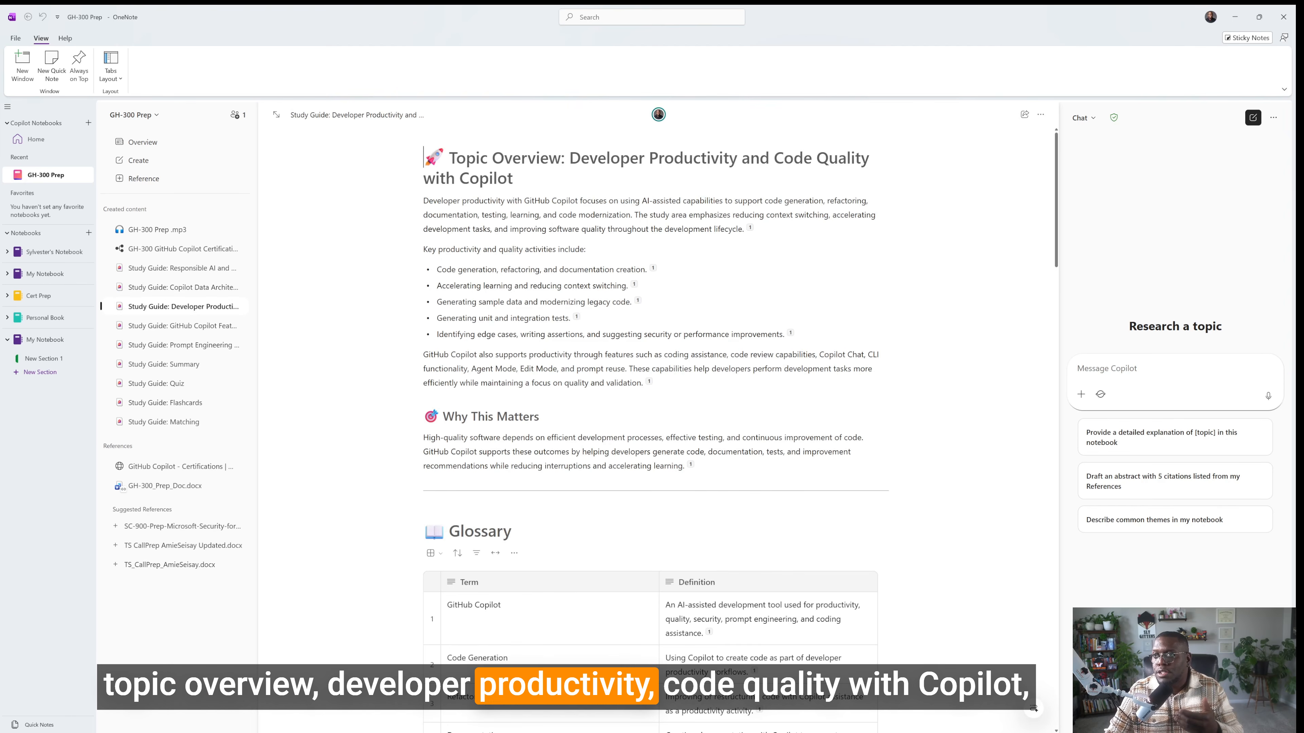
left_click(185, 330)
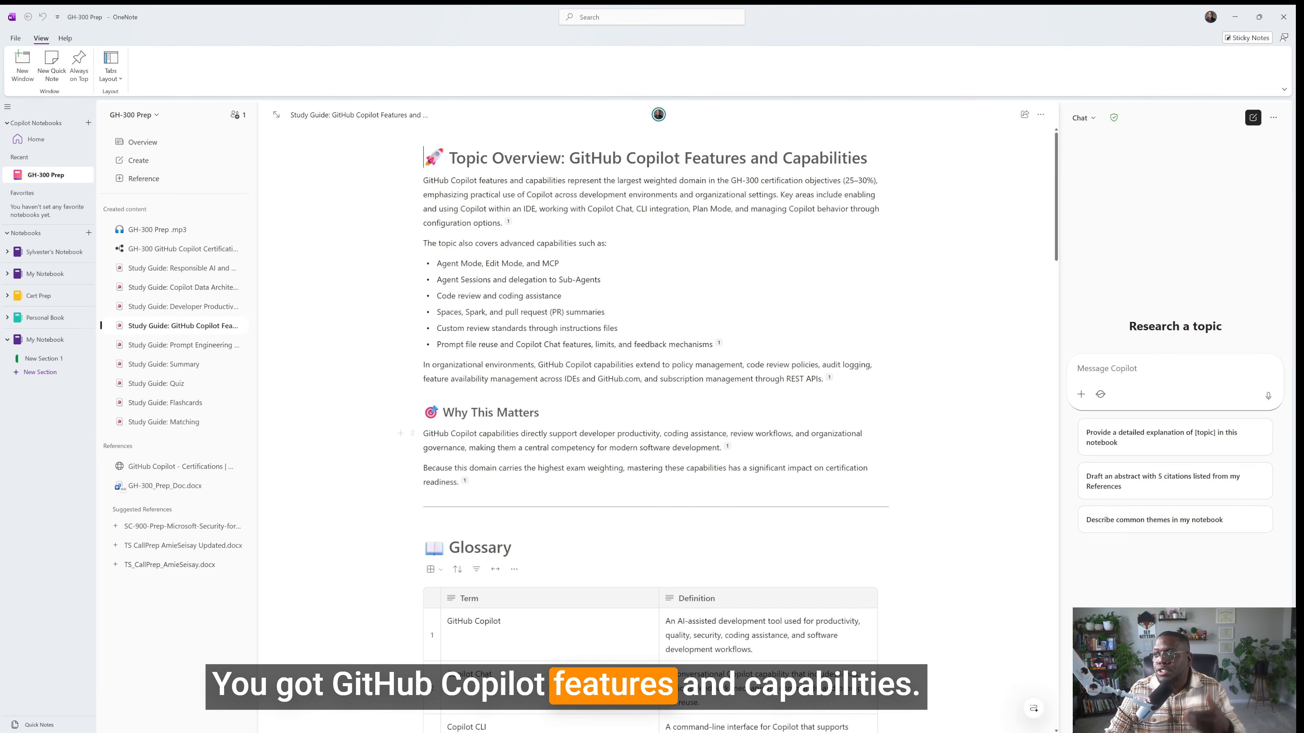
scroll(652, 411, "down", 12)
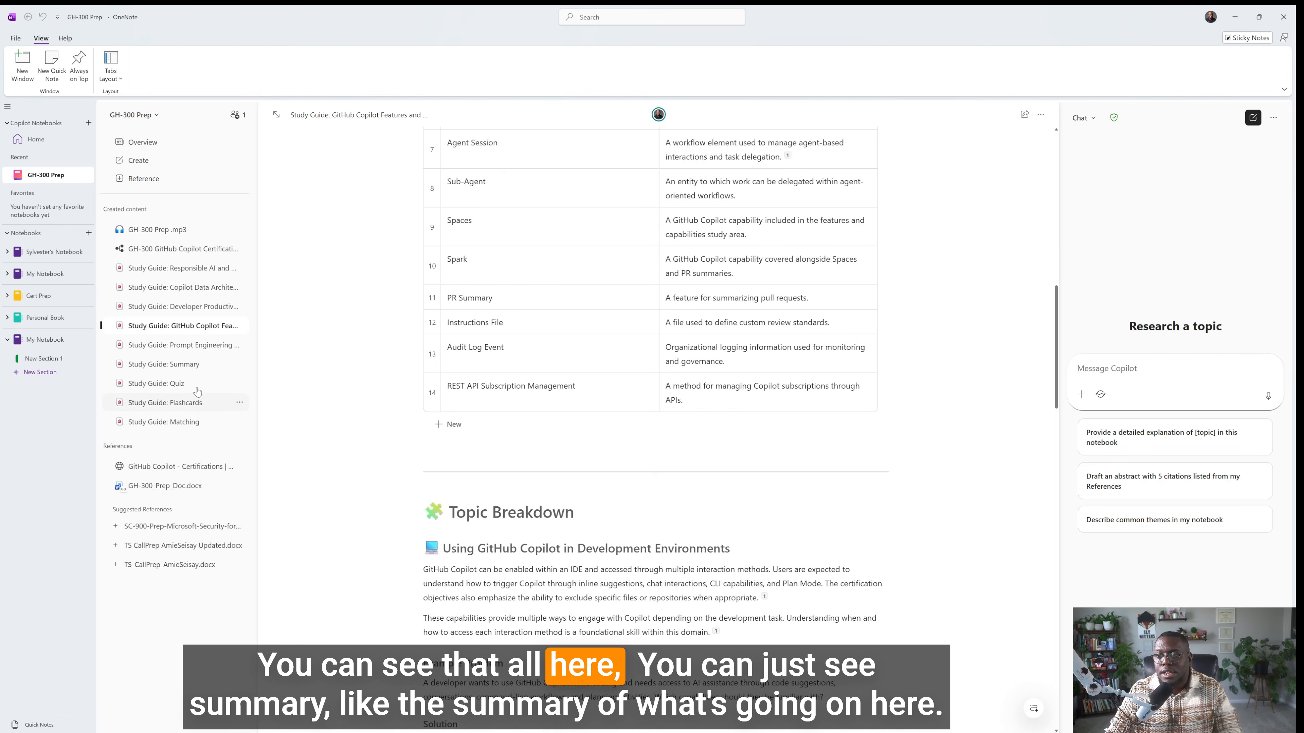
- Open the study guide's Summary page and review it down to the glossary
left_click(168, 363)
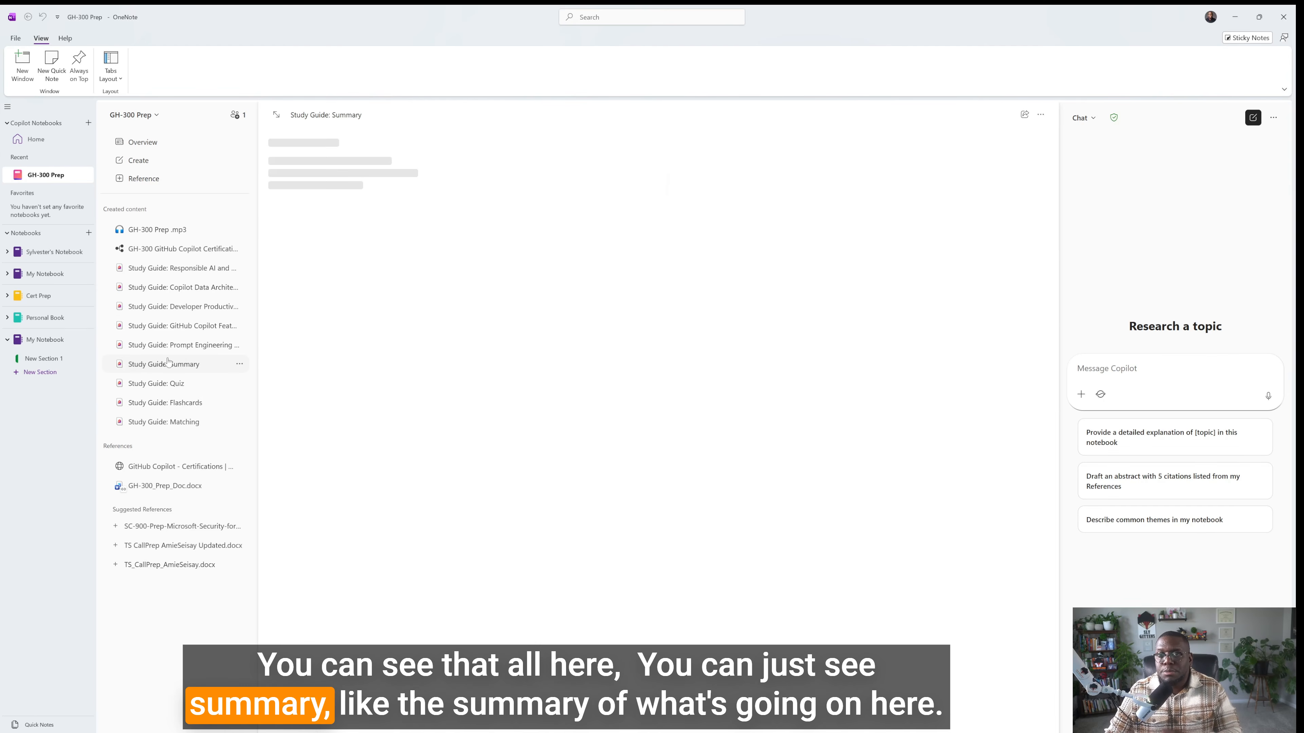
scroll(652, 360, "down", 5)
scroll(652, 410, "down", 5)
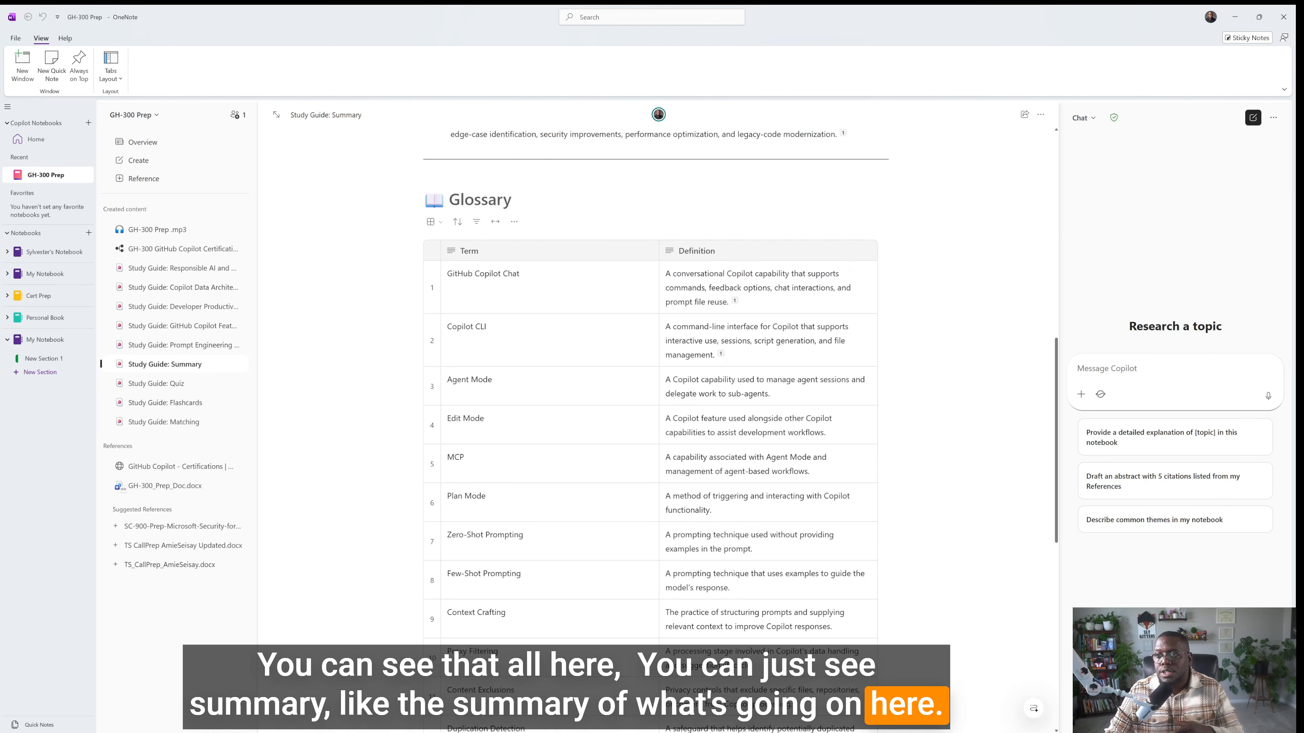
- Open the Study Guide Quiz page in OneNote and also from the GH-300 Prep creations in Microsoft 365 Copilot
left_click(156, 383)
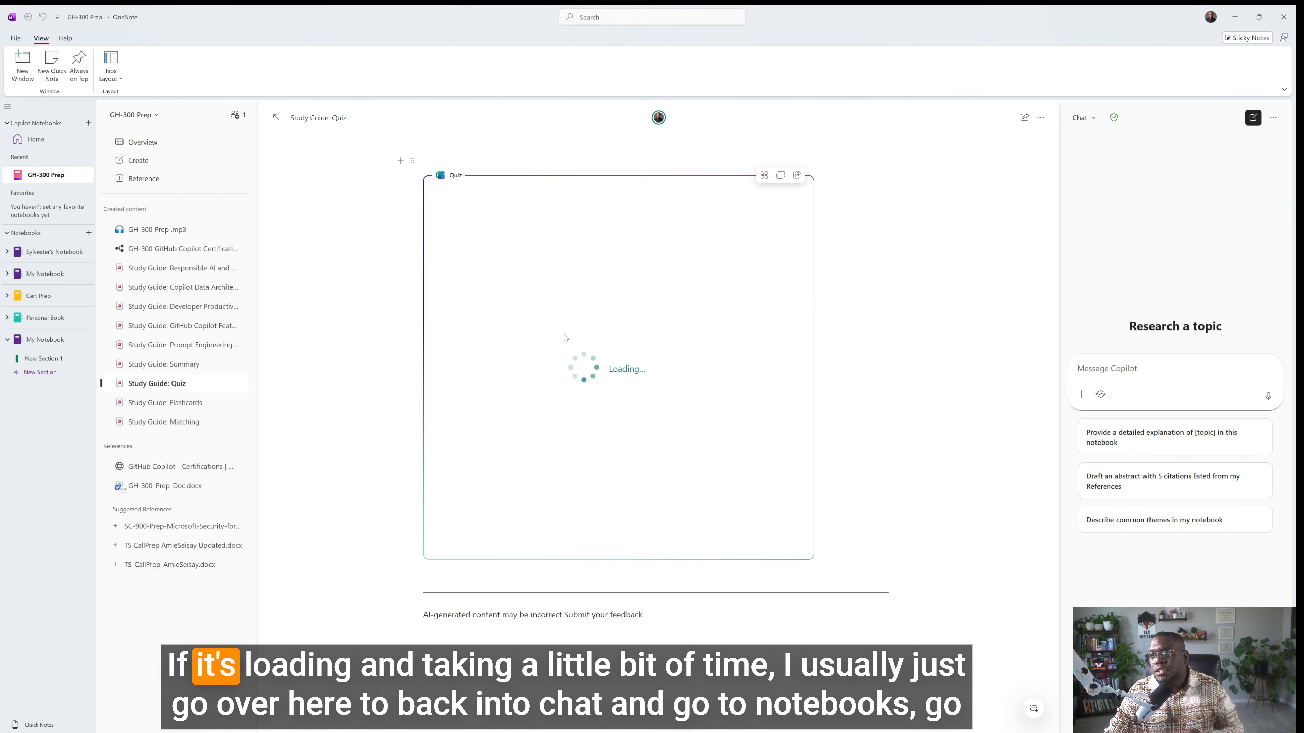
key("alt+Tab")
key("alt+Tab")
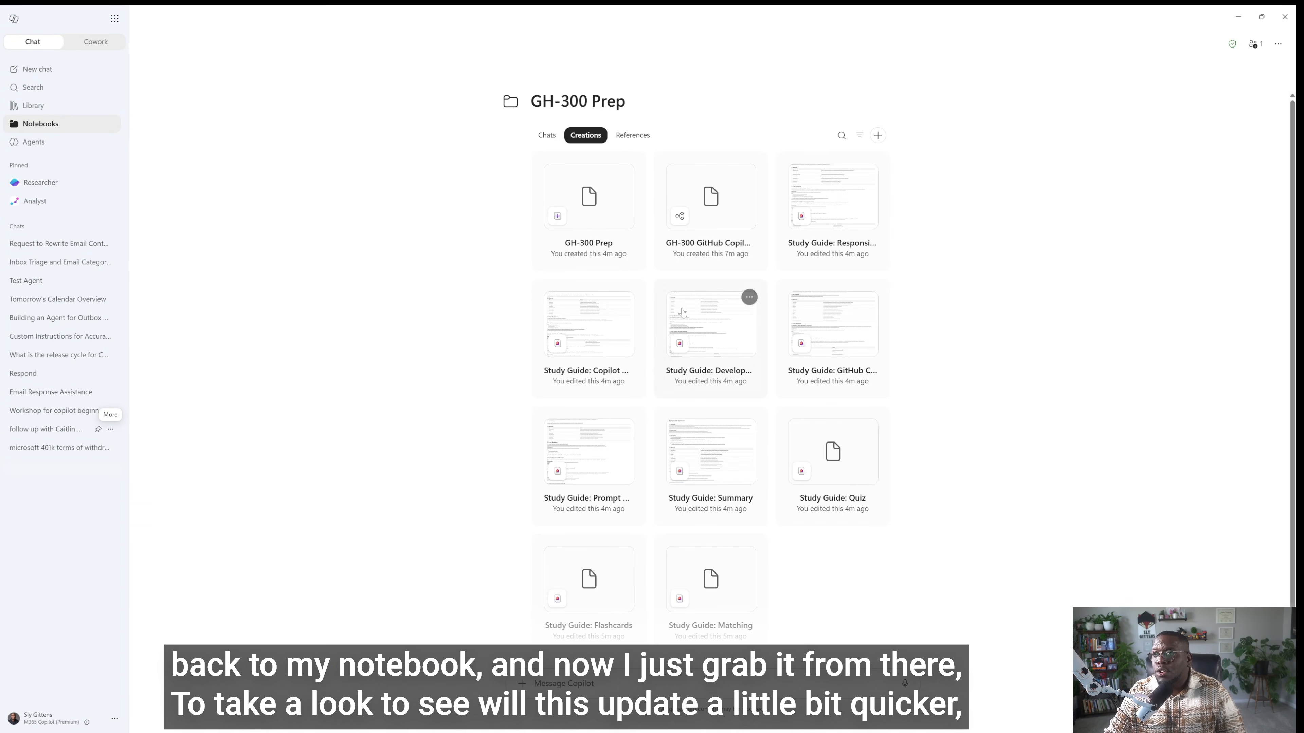
scroll(589, 403, "down", 1)
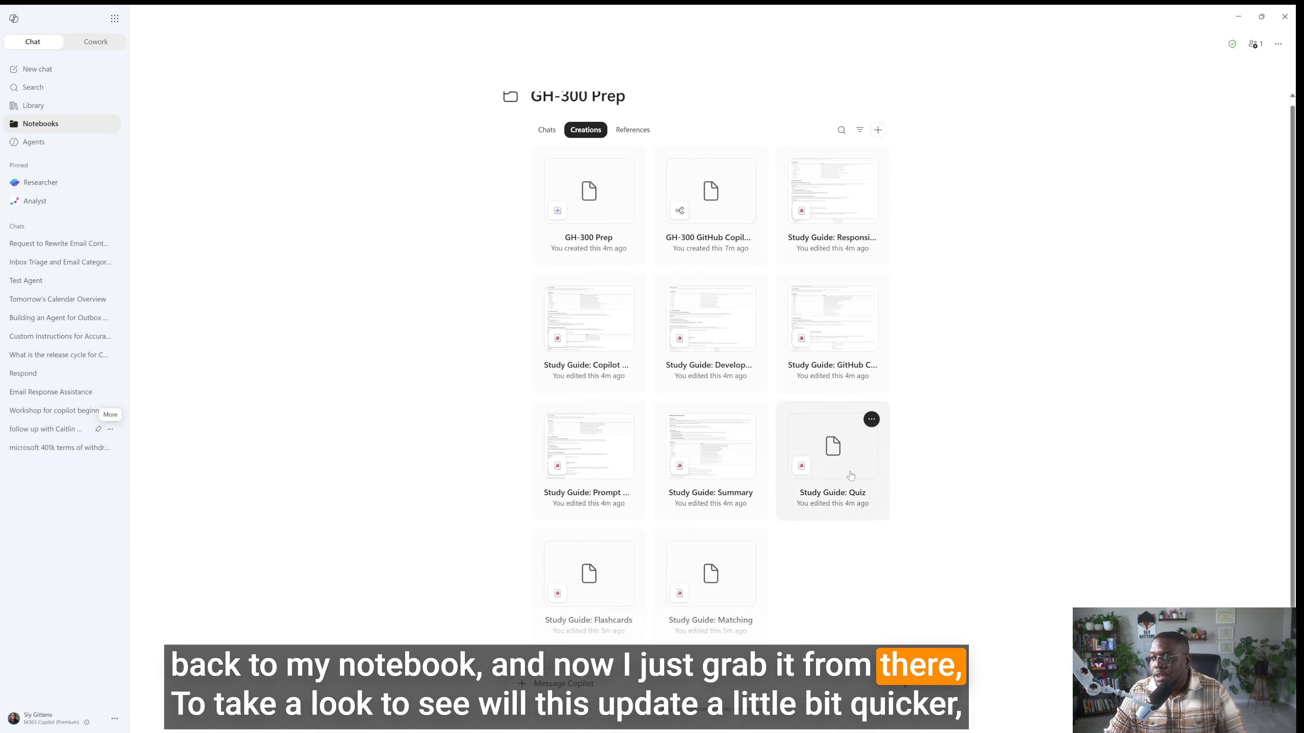
left_click(834, 462)
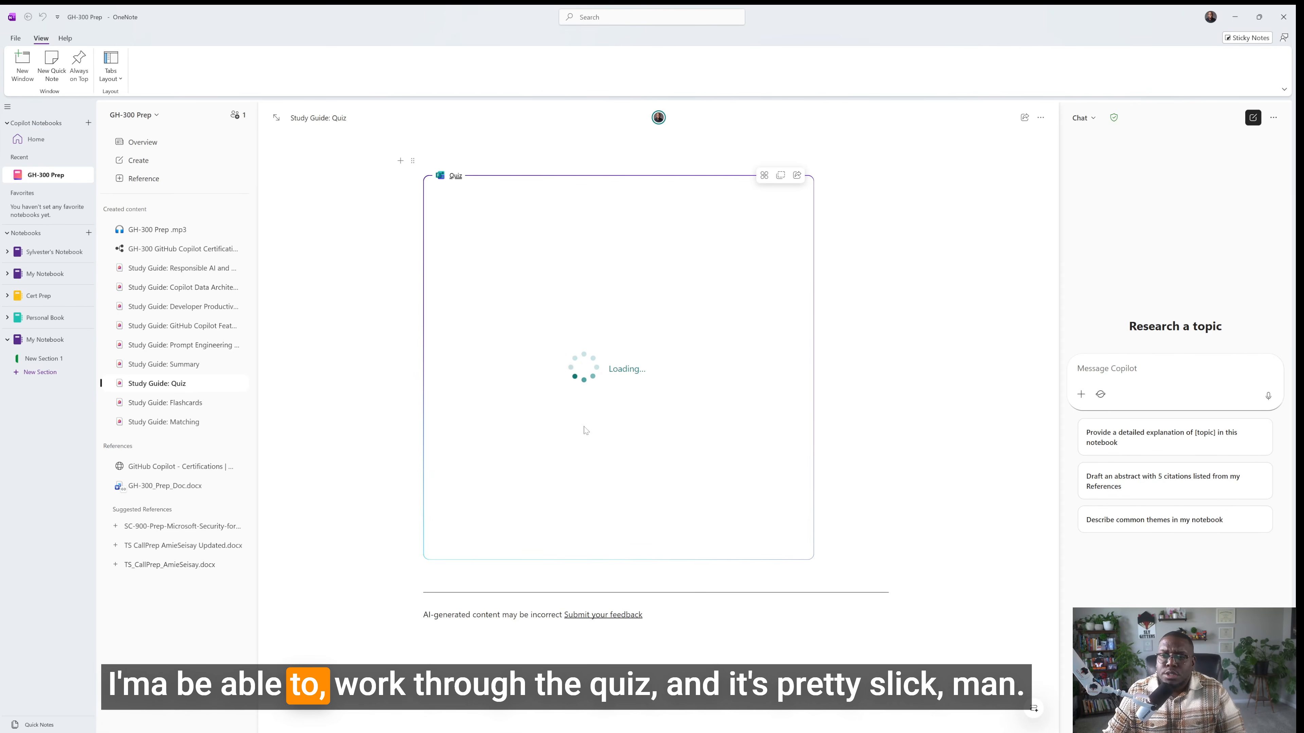
- Open the study guide's Flashcards in OneNote, flip through the first three cards and mark each one as known
left_click(148, 403)
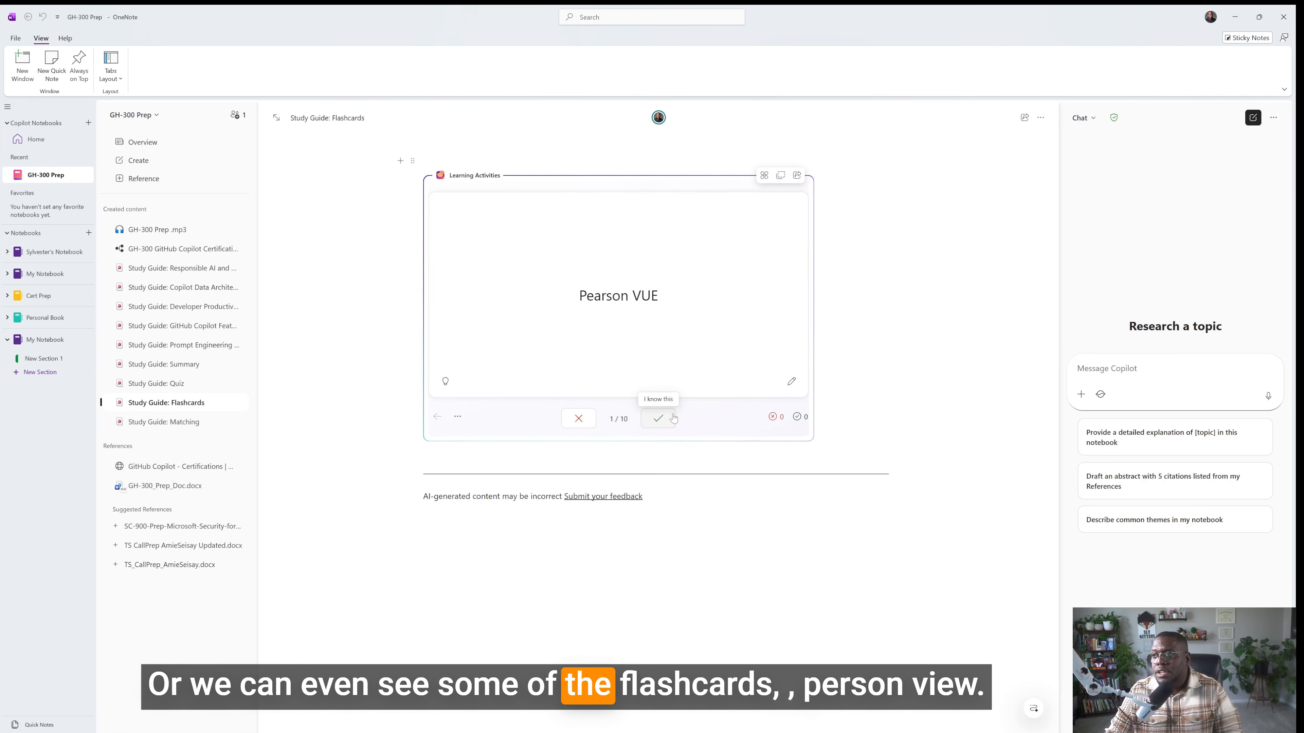
left_click(680, 326)
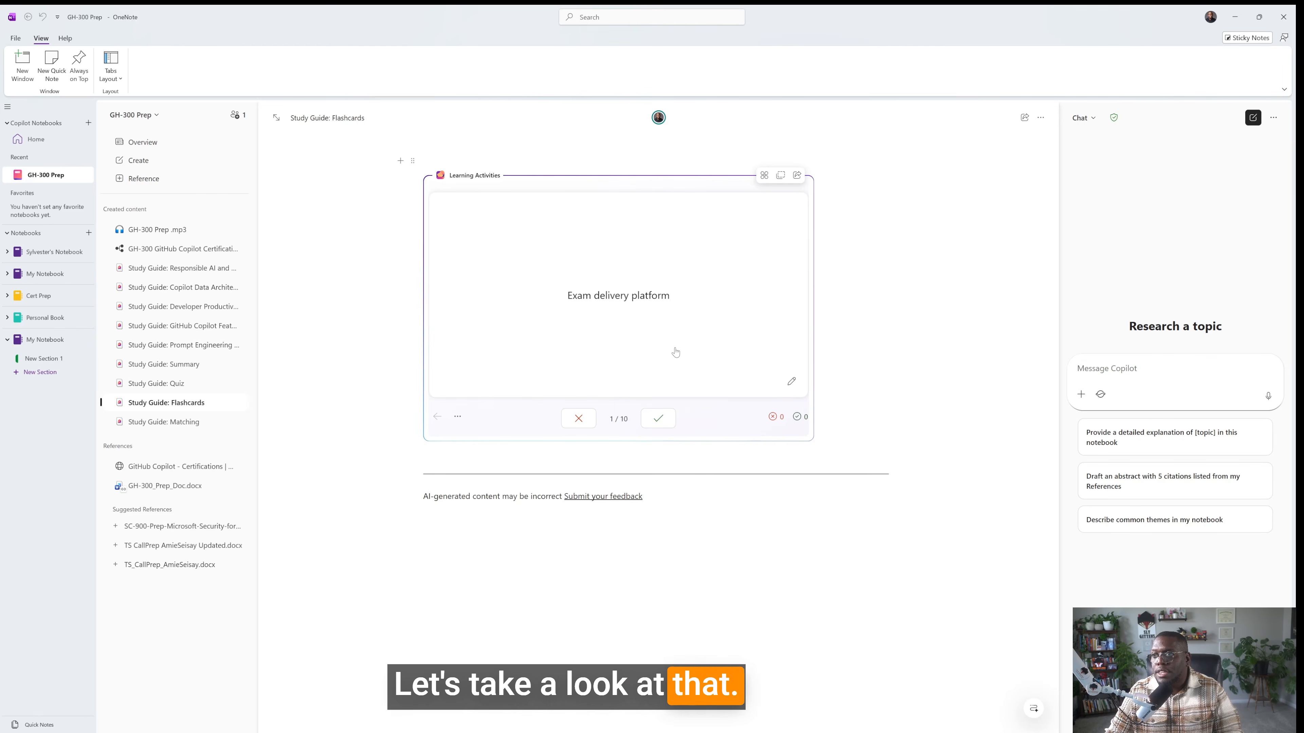
left_click(658, 418)
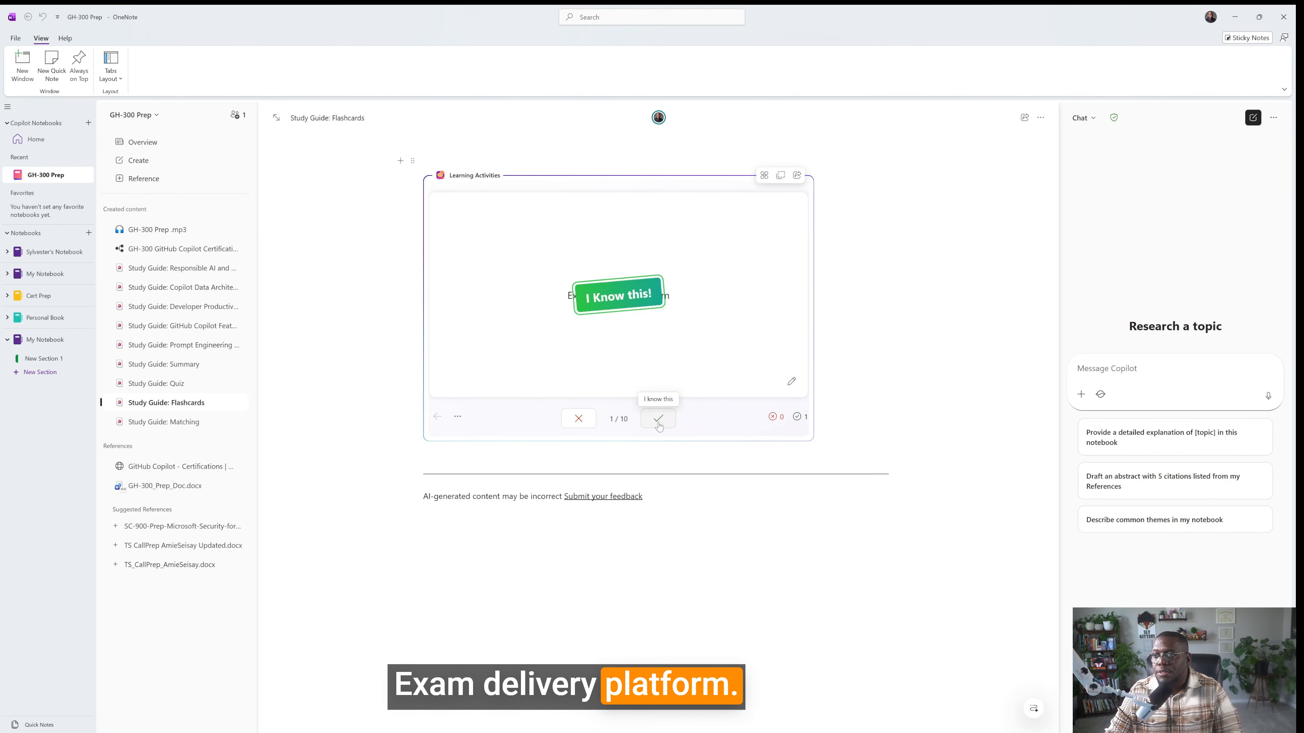
left_click(660, 346)
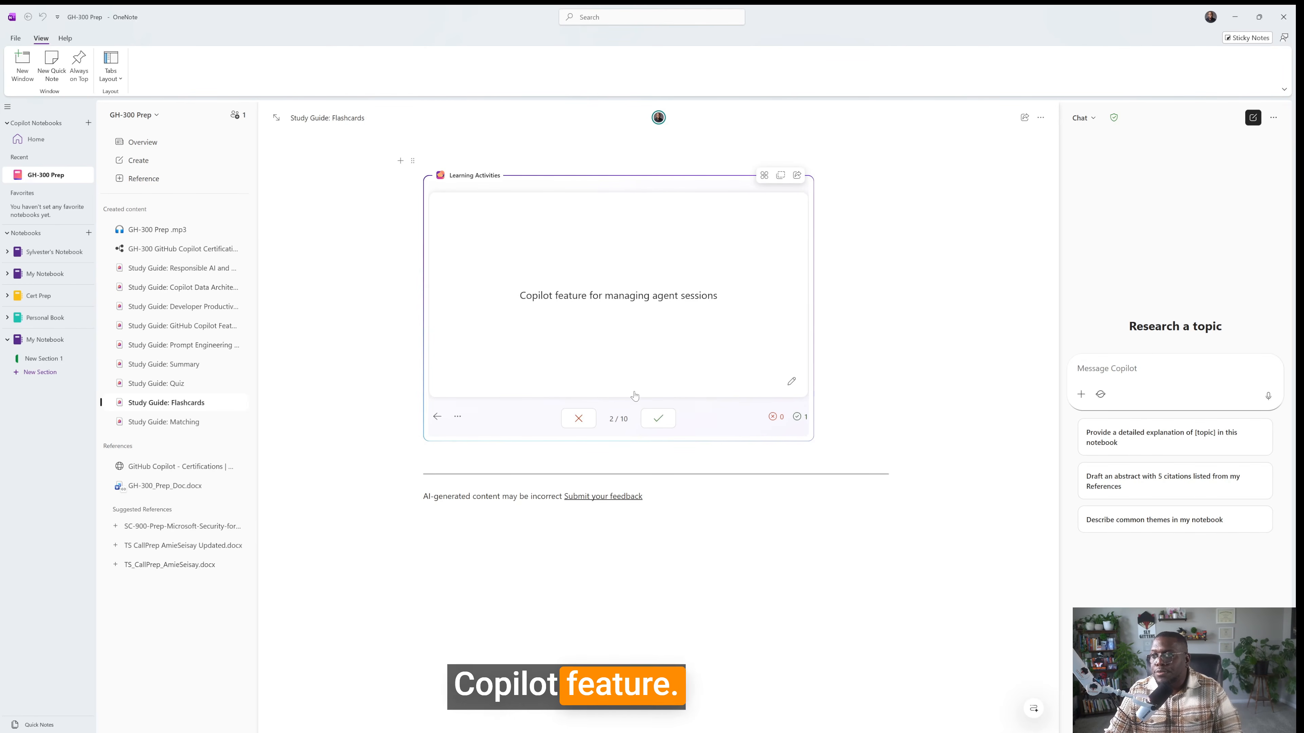
left_click(658, 417)
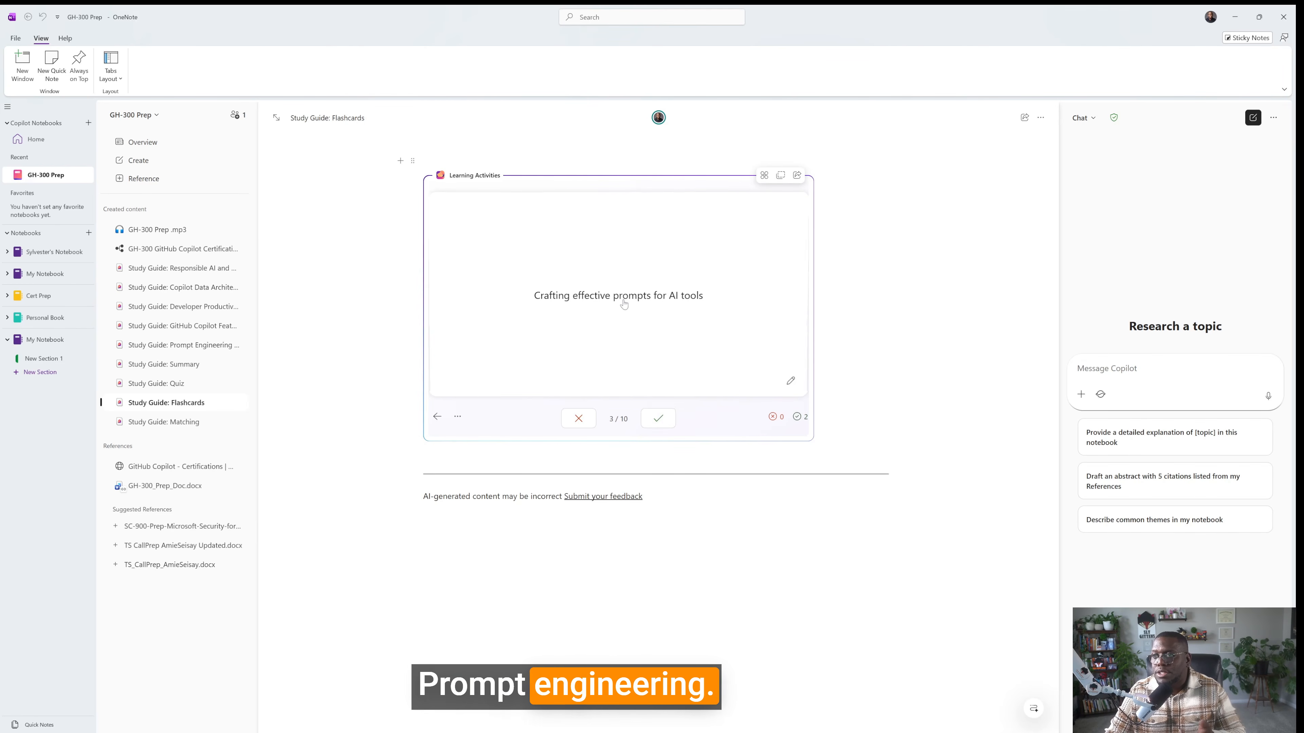
left_click(663, 416)
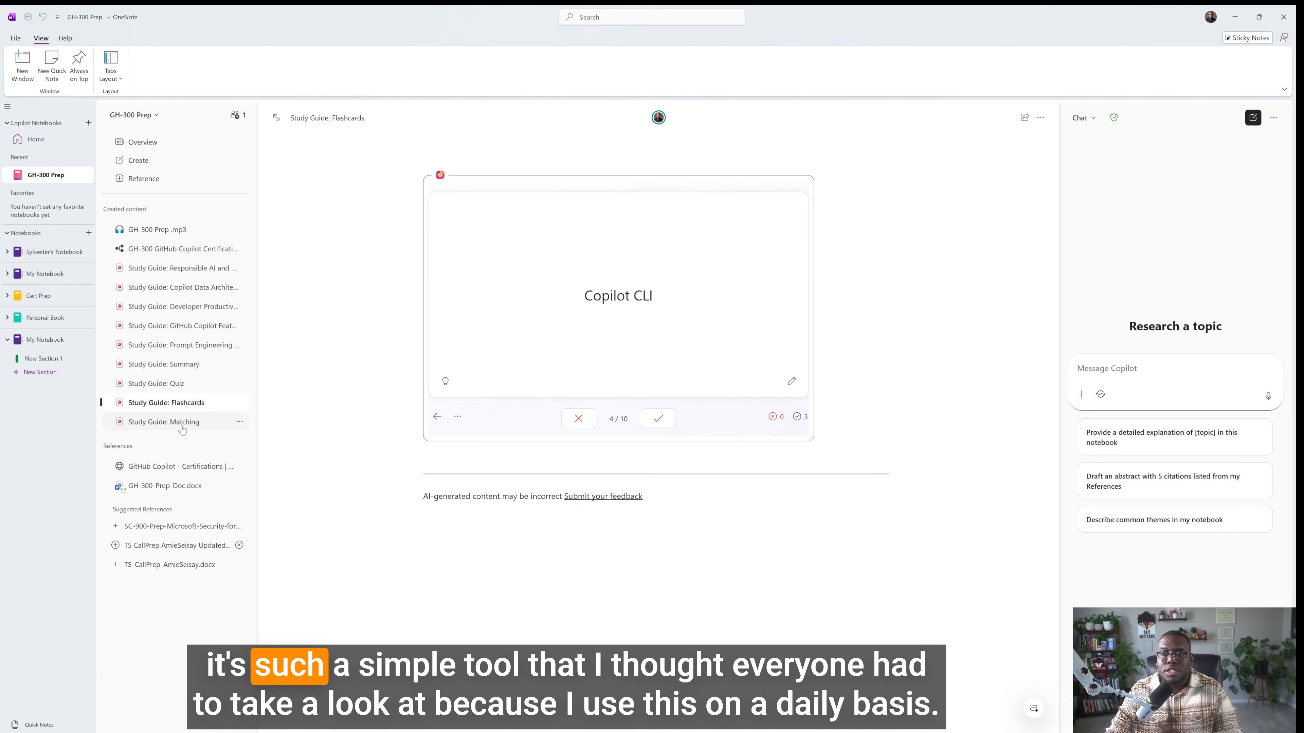